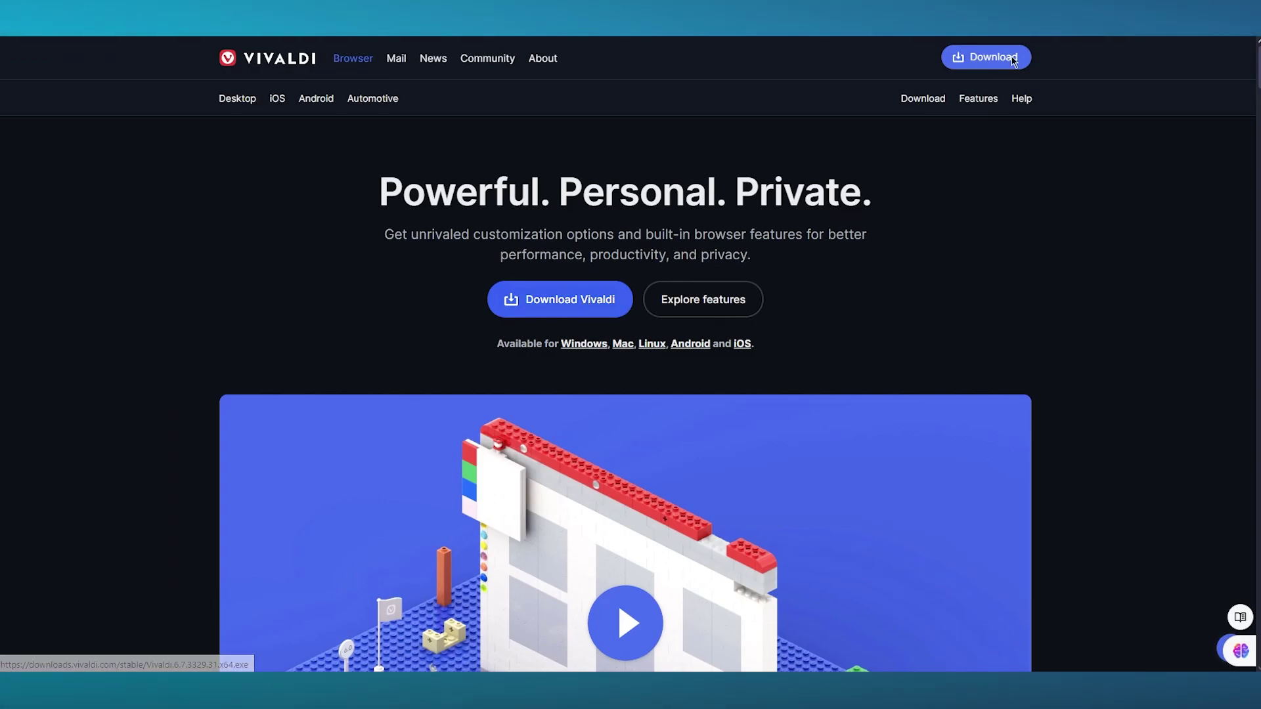
# Run the downloaded Vivaldi.6.7.3329.31.x64.exe installer and install Vivaldi into the default user folder.
pyautogui.click(1243, 72)
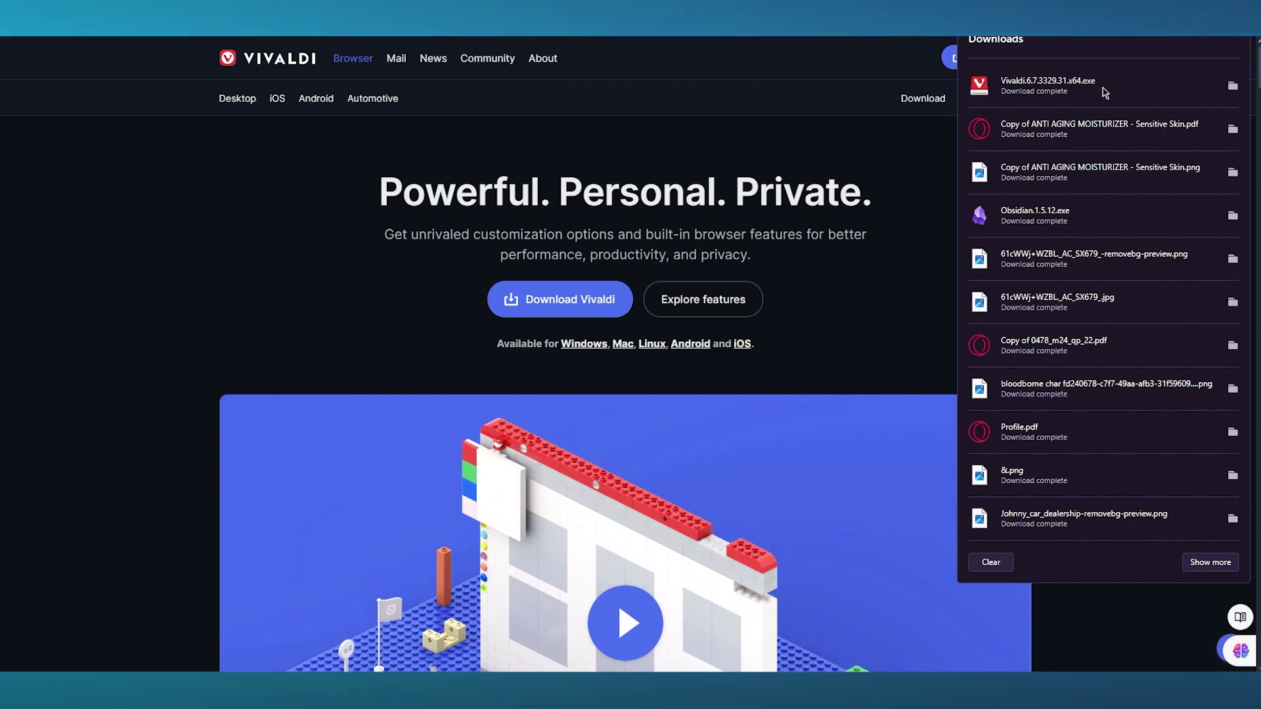
pyautogui.click(1105, 93)
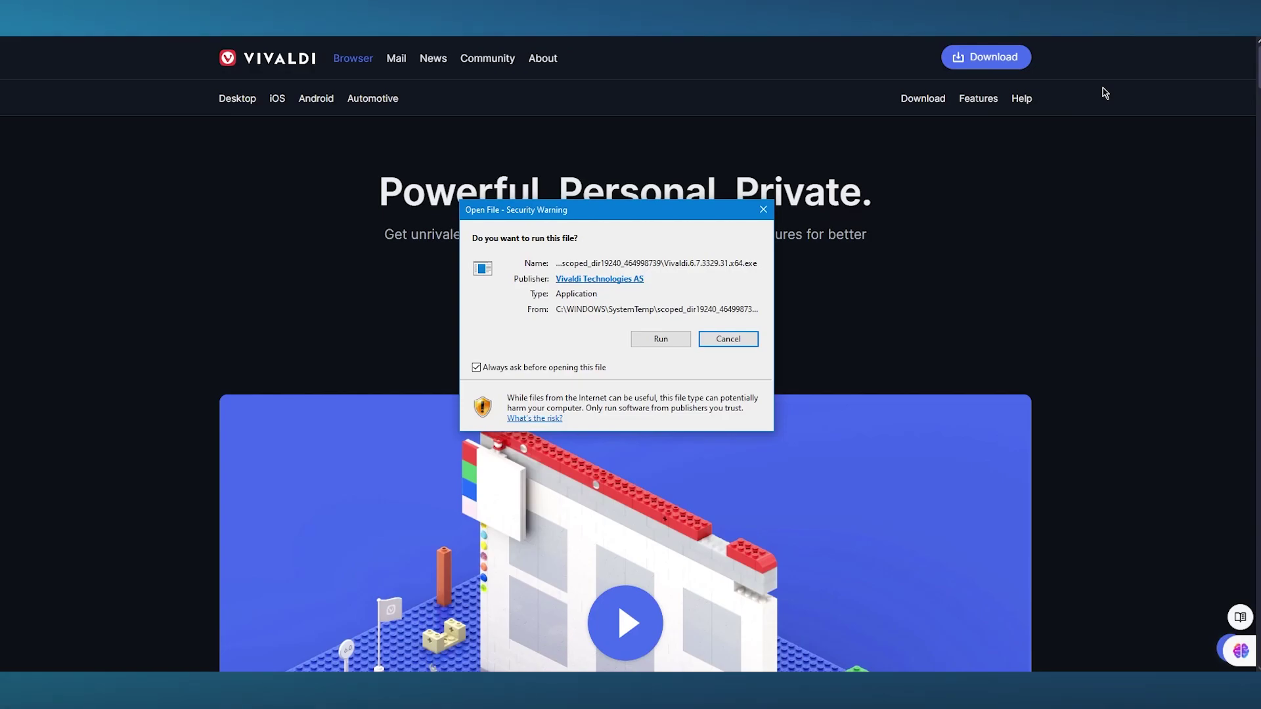
pyautogui.click(661, 338)
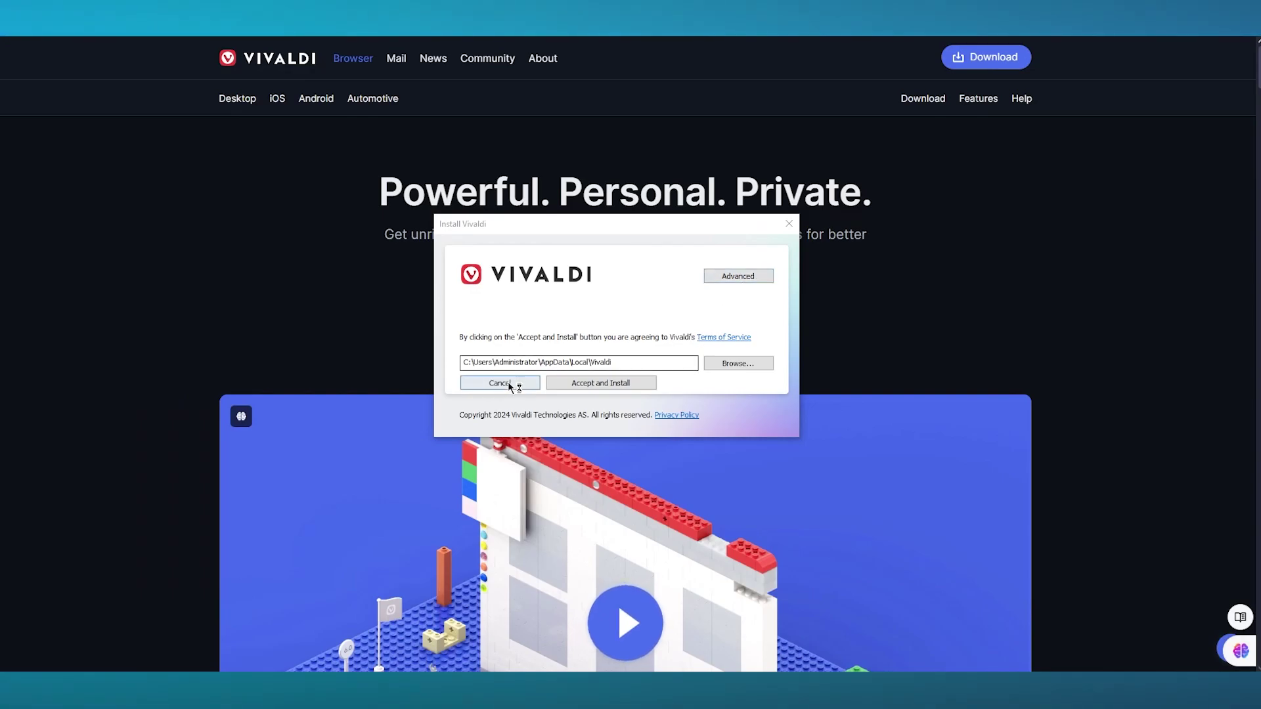
pyautogui.click(578, 387)
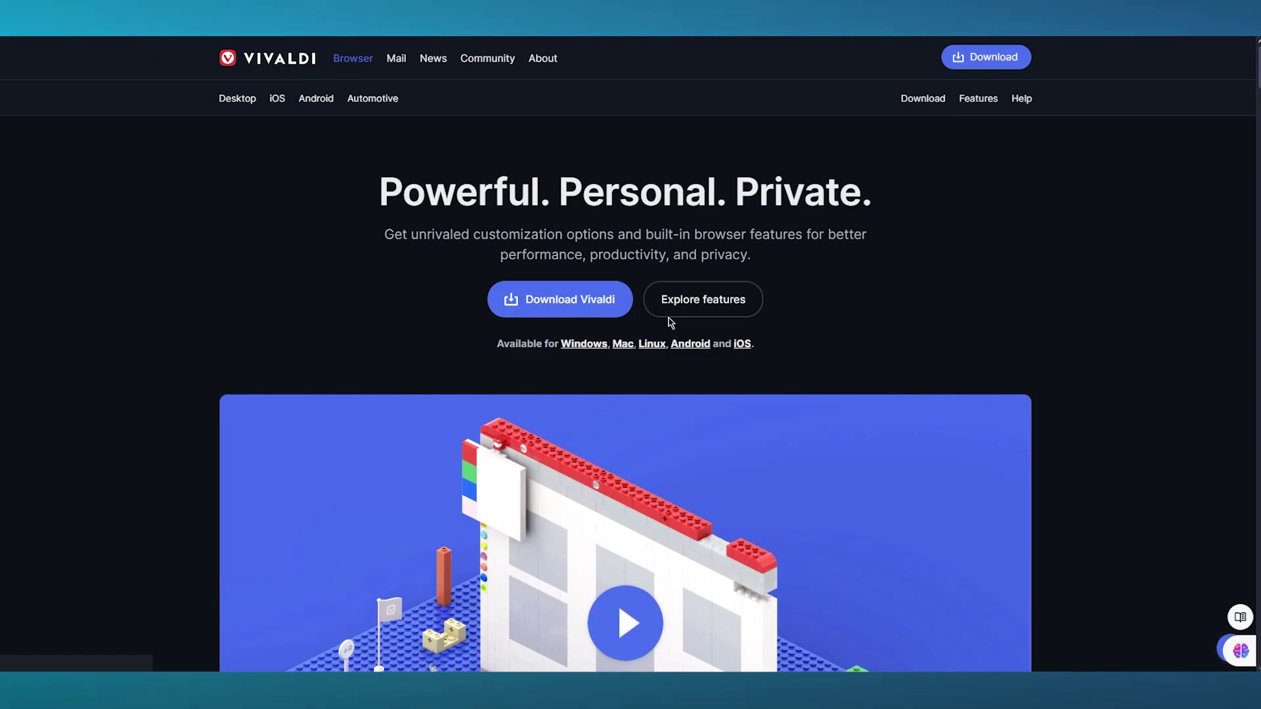
pyautogui.click(678, 312)
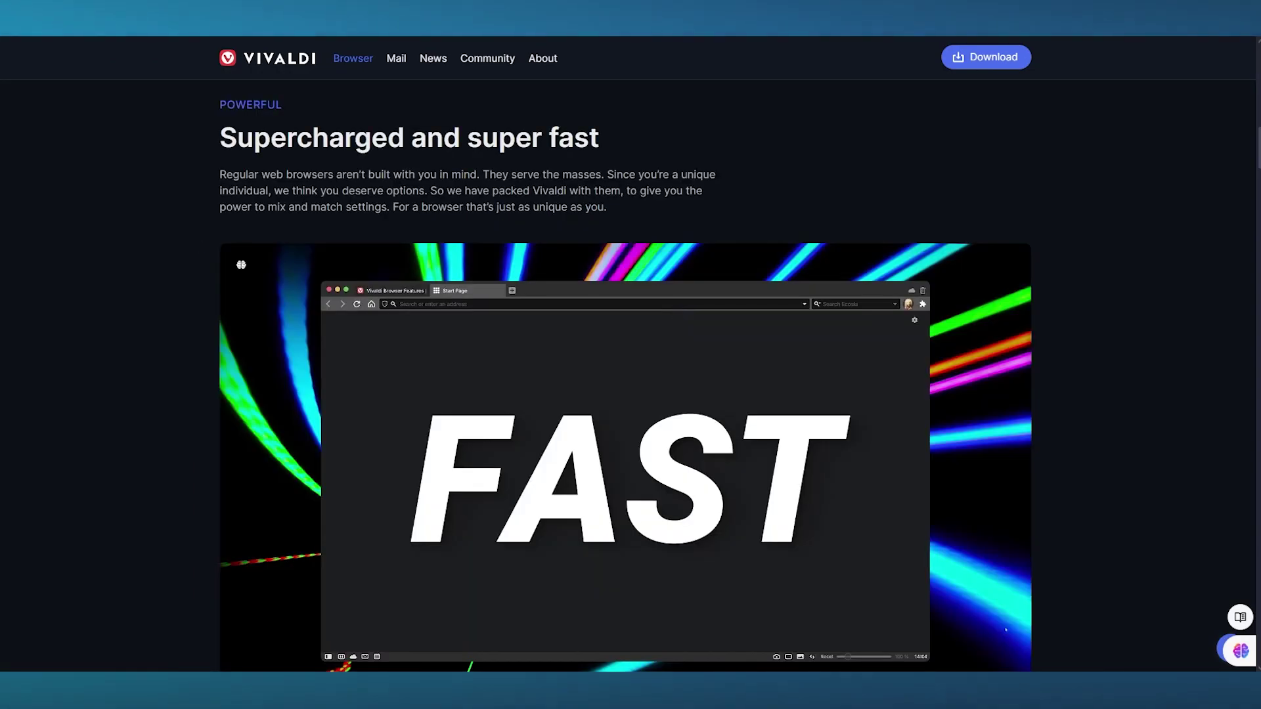
# Pause the promo video at the top of the Vivaldi website.
pyautogui.moveTo(562, 366)
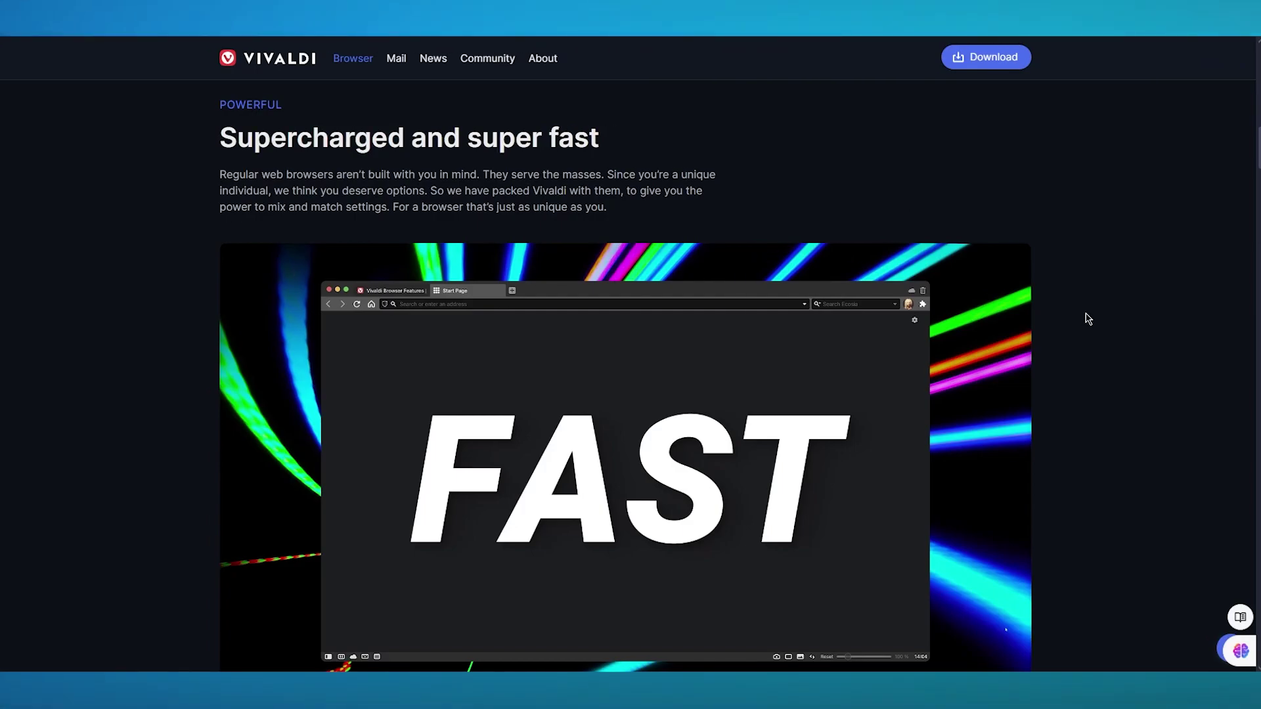
pyautogui.scroll(15, 129, 333)
pyautogui.scroll(-5, 135, 335)
pyautogui.scroll(6, 325, 339)
pyautogui.scroll(-2, 327, 345)
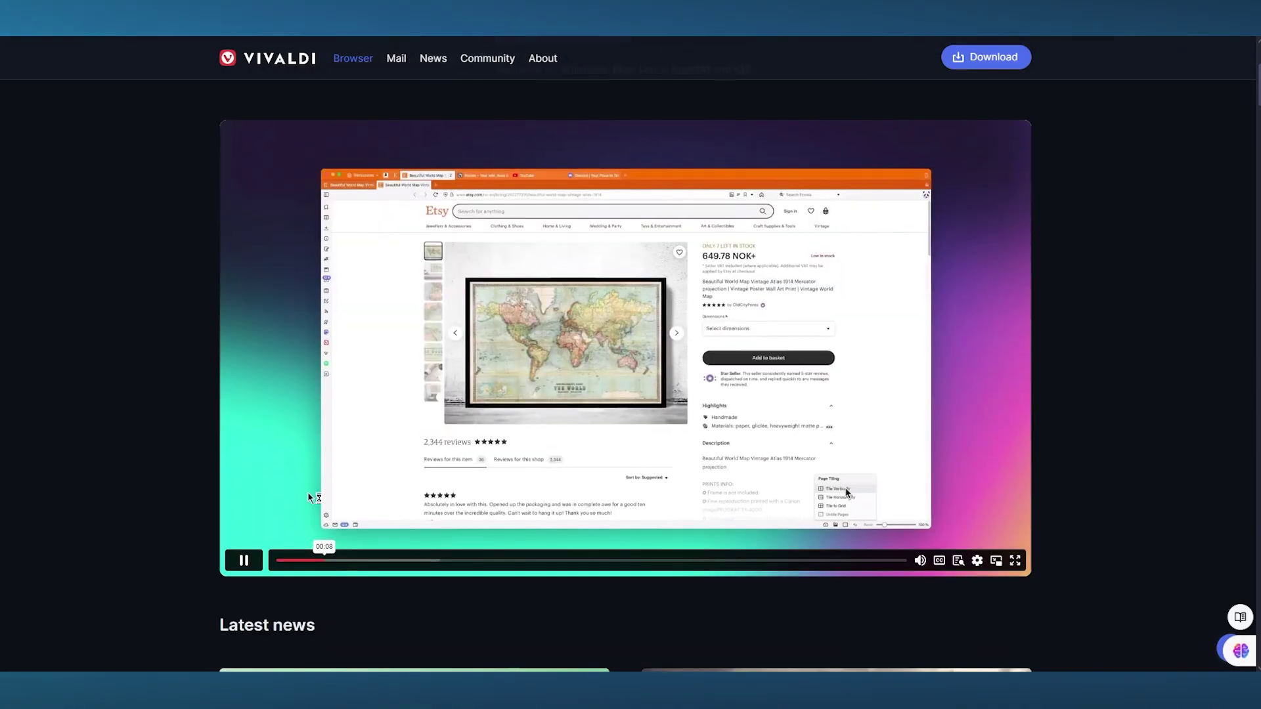
pyautogui.scroll(2, 166, 453)
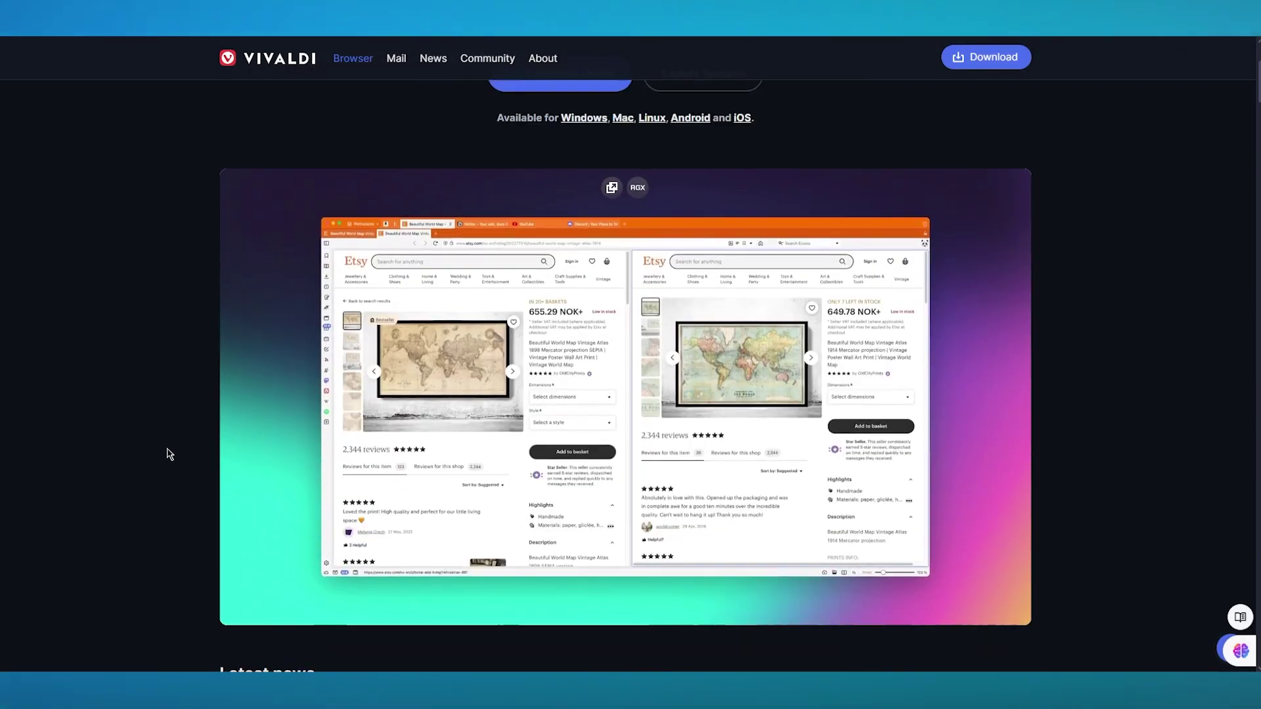
pyautogui.scroll(-2, 171, 453)
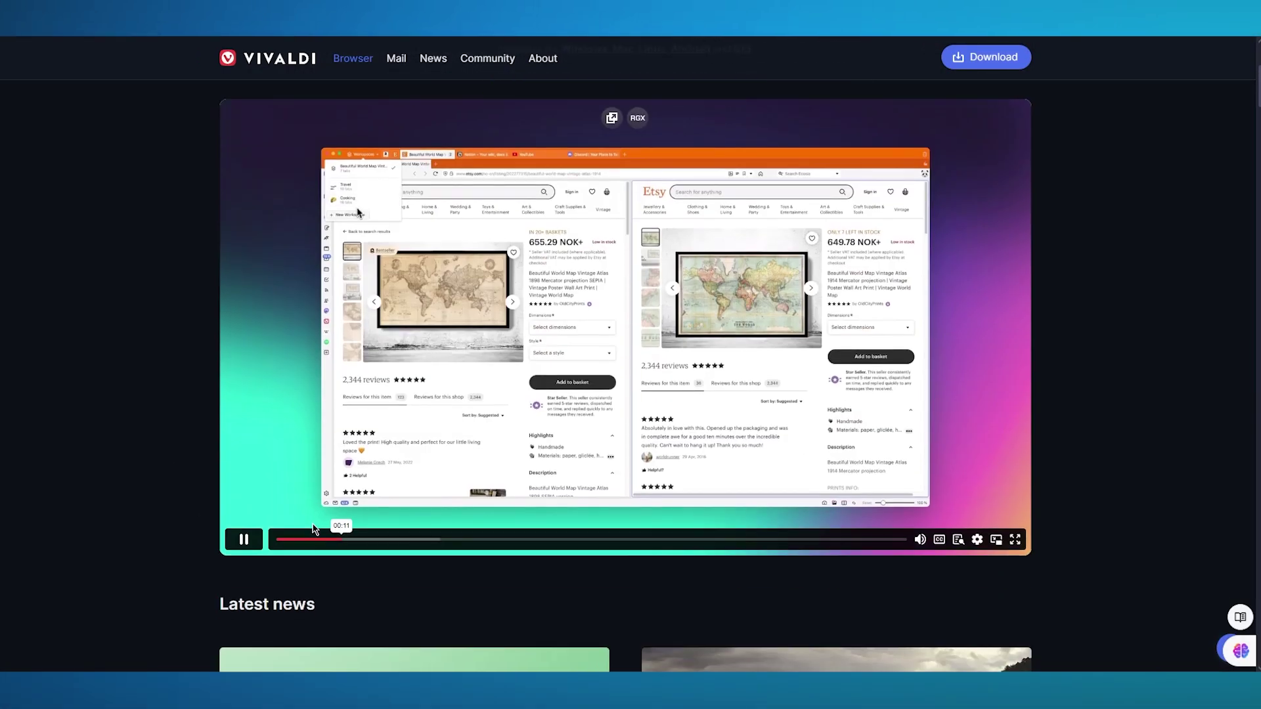
pyautogui.click(243, 539)
# Scroll through the browser features section down to the news article cards.
pyautogui.scroll(4, 175, 354)
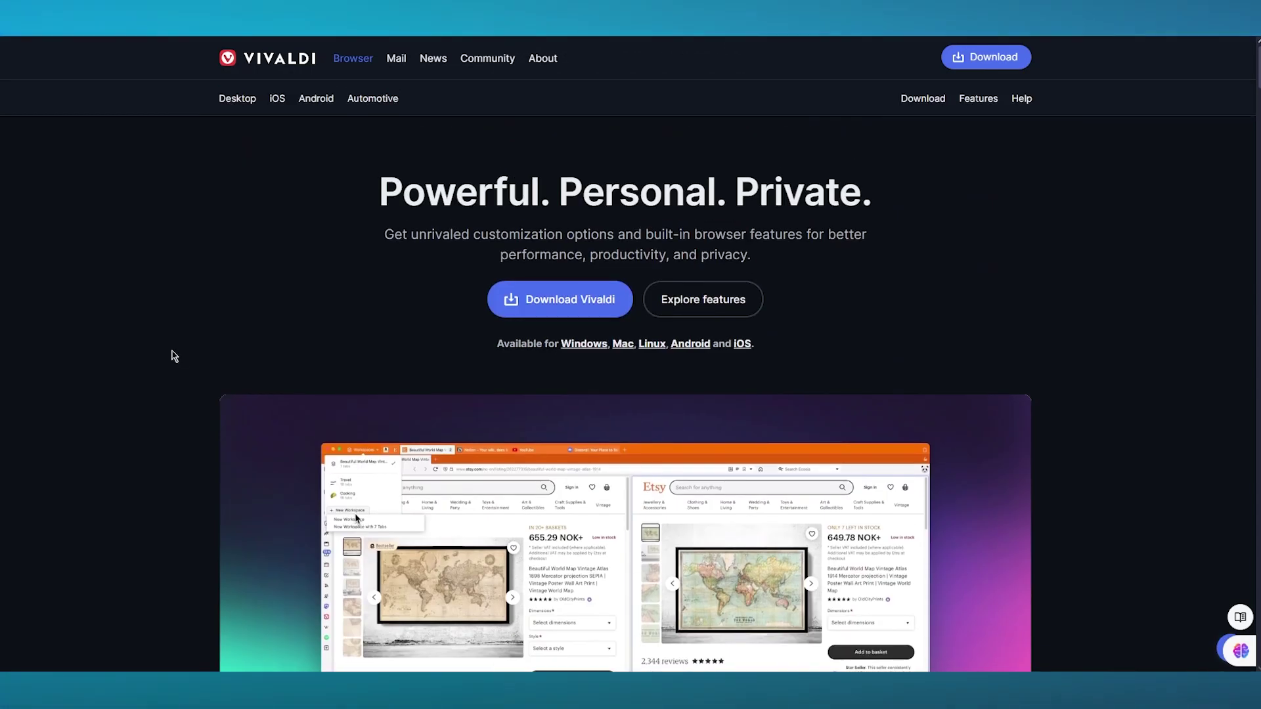
pyautogui.click(686, 320)
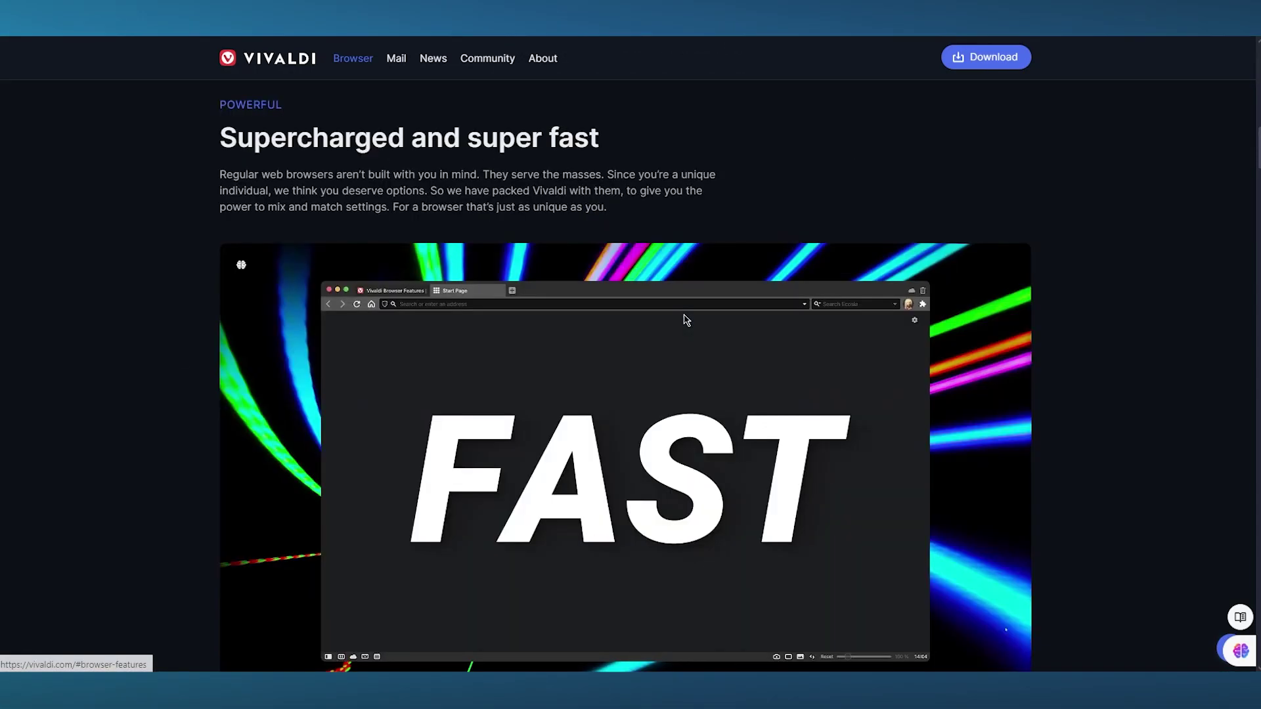
pyautogui.scroll(-3, 1114, 293)
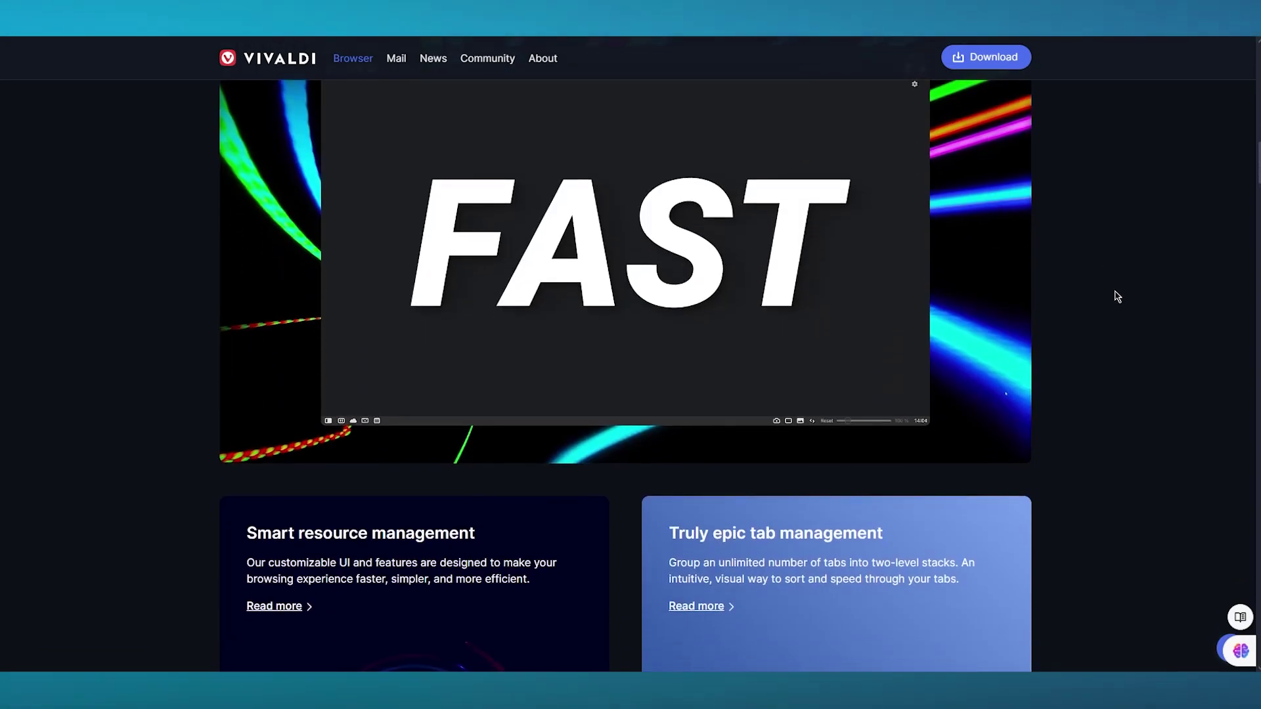
pyautogui.scroll(5, 1117, 297)
pyautogui.scroll(5, 1118, 296)
pyautogui.scroll(-12, 1118, 297)
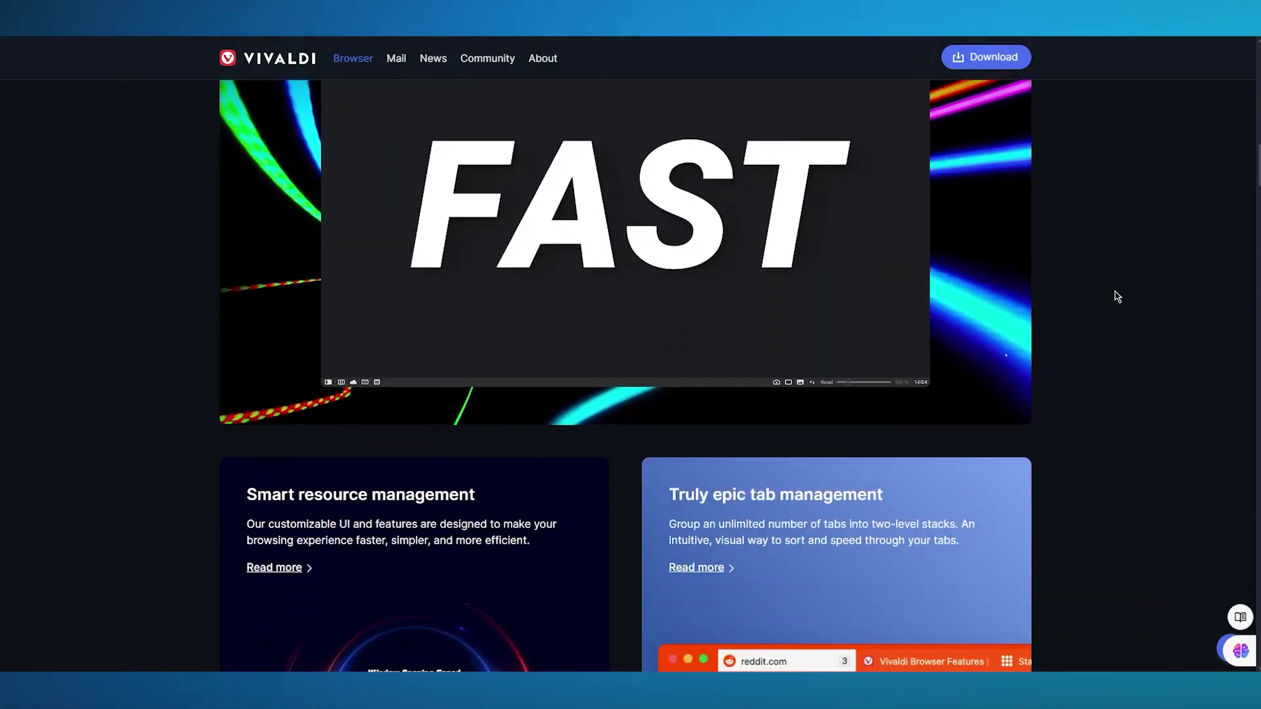
pyautogui.scroll(18, 1118, 297)
pyautogui.scroll(4, 1117, 296)
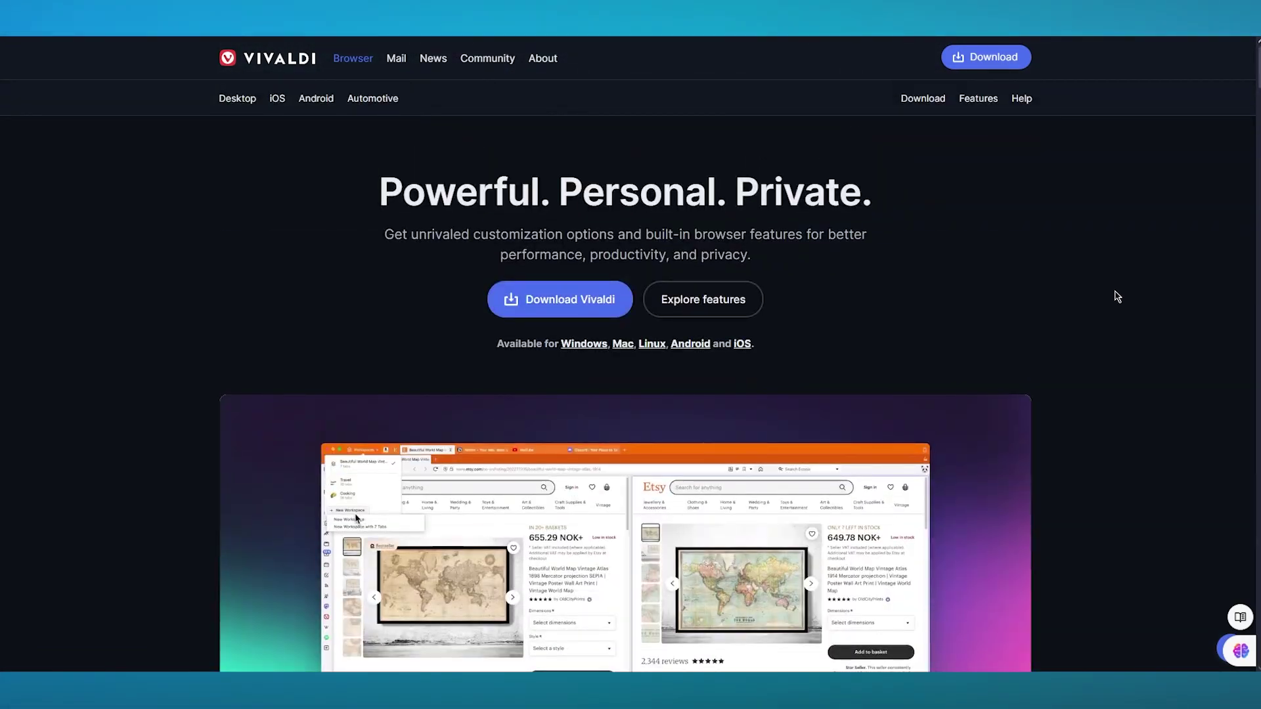
pyautogui.scroll(-20, 1117, 297)
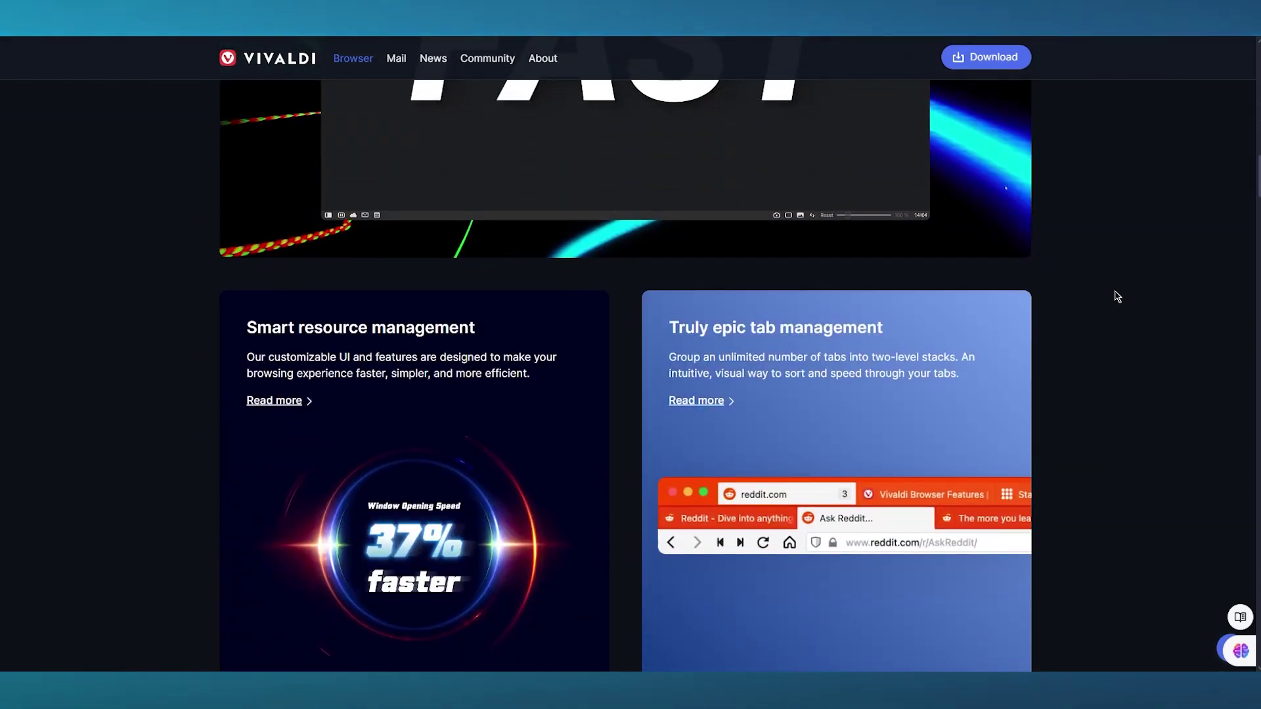
pyautogui.scroll(-2, 1117, 297)
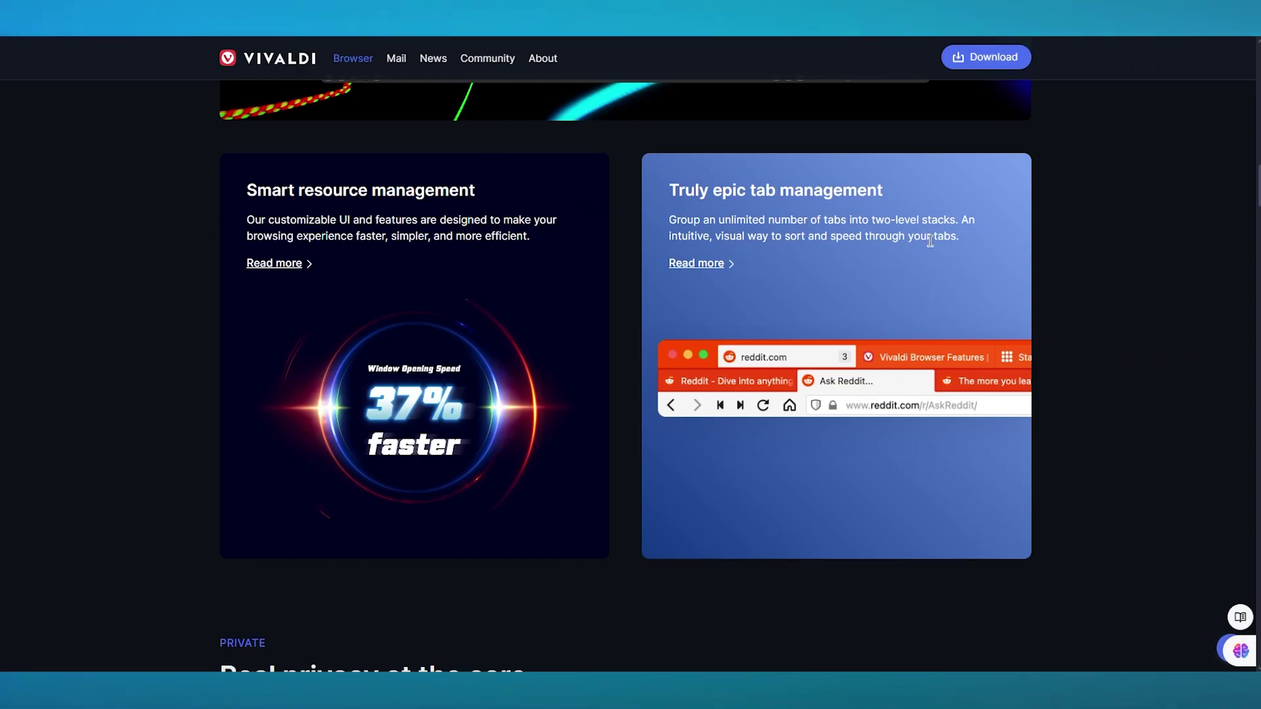
pyautogui.scroll(-4, 1233, 318)
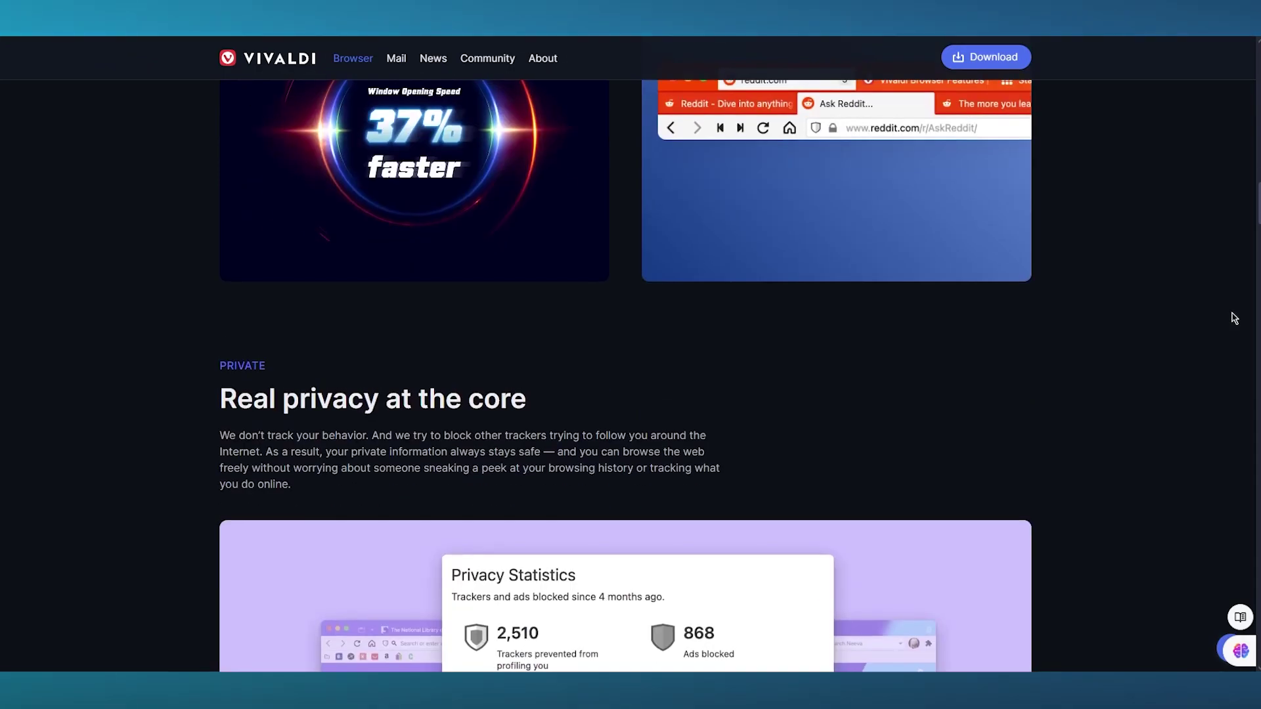
pyautogui.scroll(4, 880, 368)
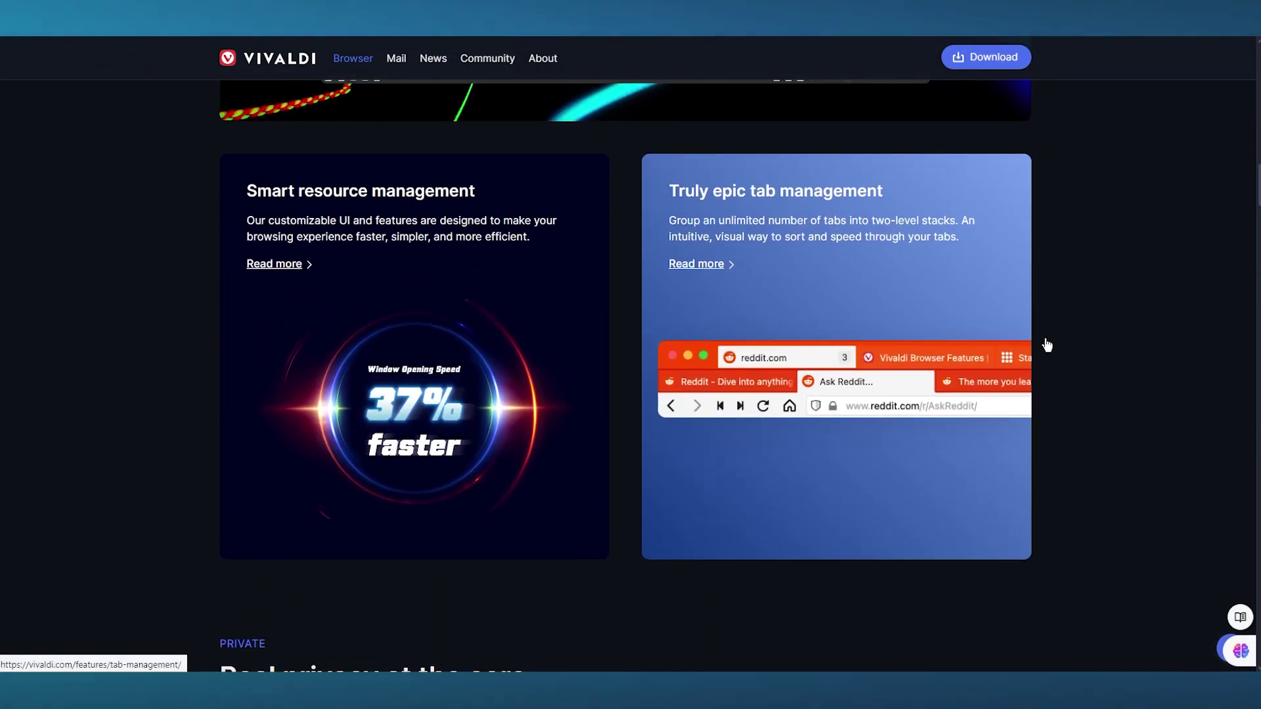
pyautogui.scroll(-10, 1092, 340)
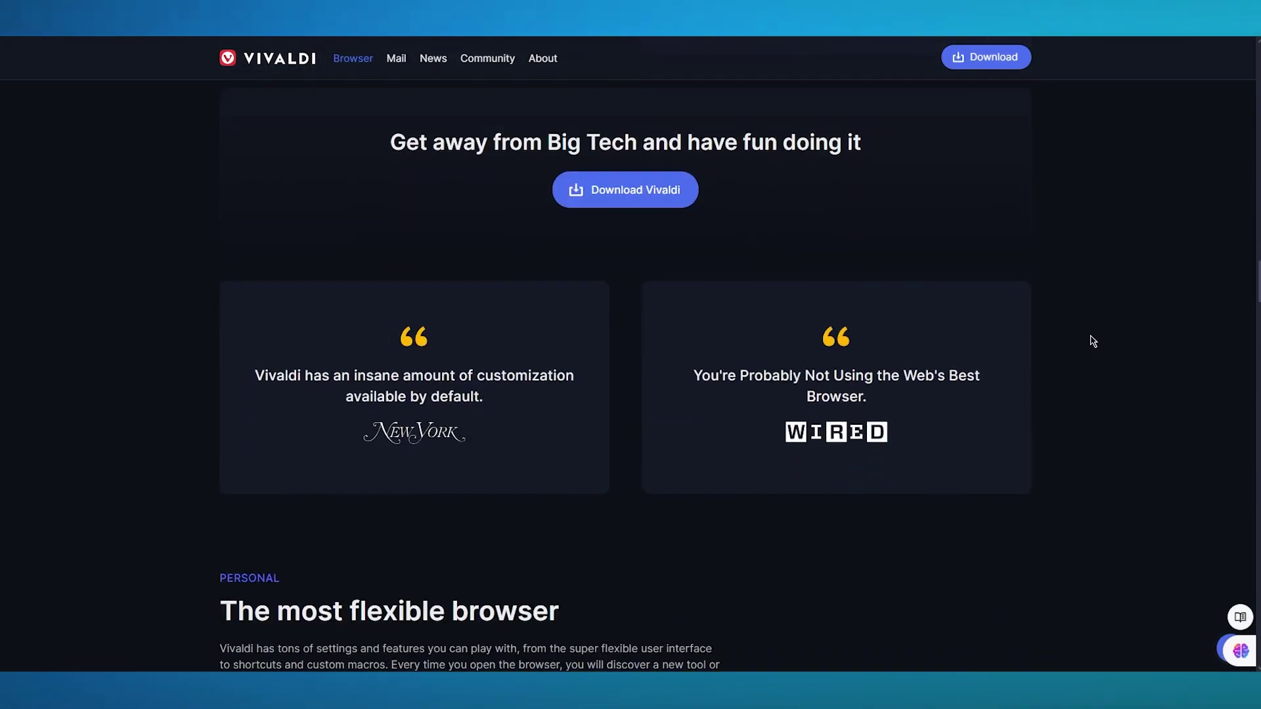
pyautogui.scroll(-15, 1092, 340)
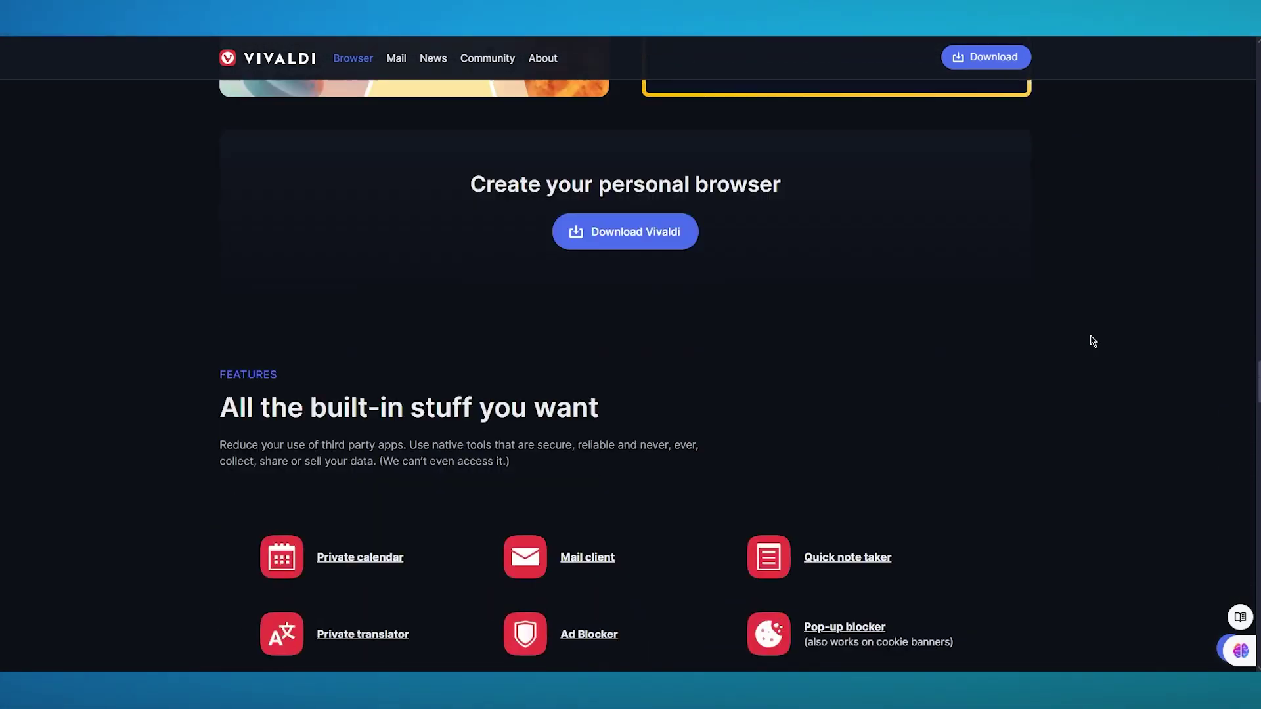
pyautogui.scroll(-20, 1092, 340)
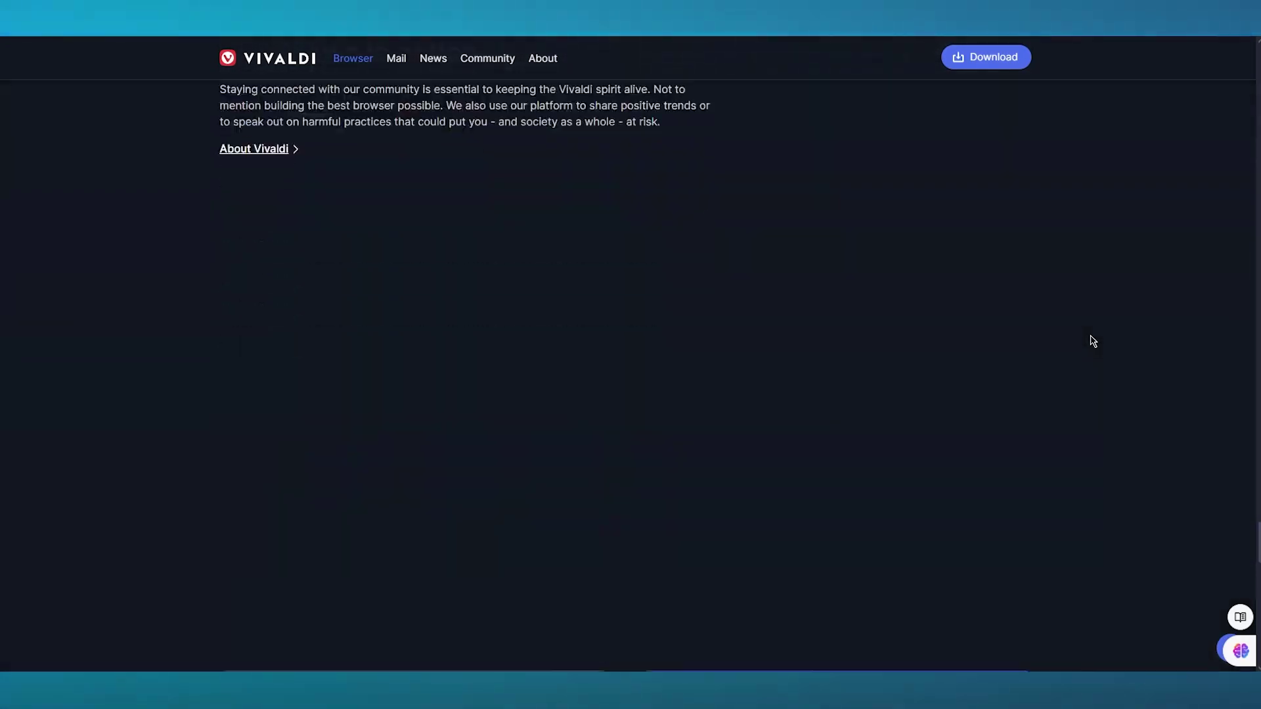
pyautogui.scroll(-10, 1092, 340)
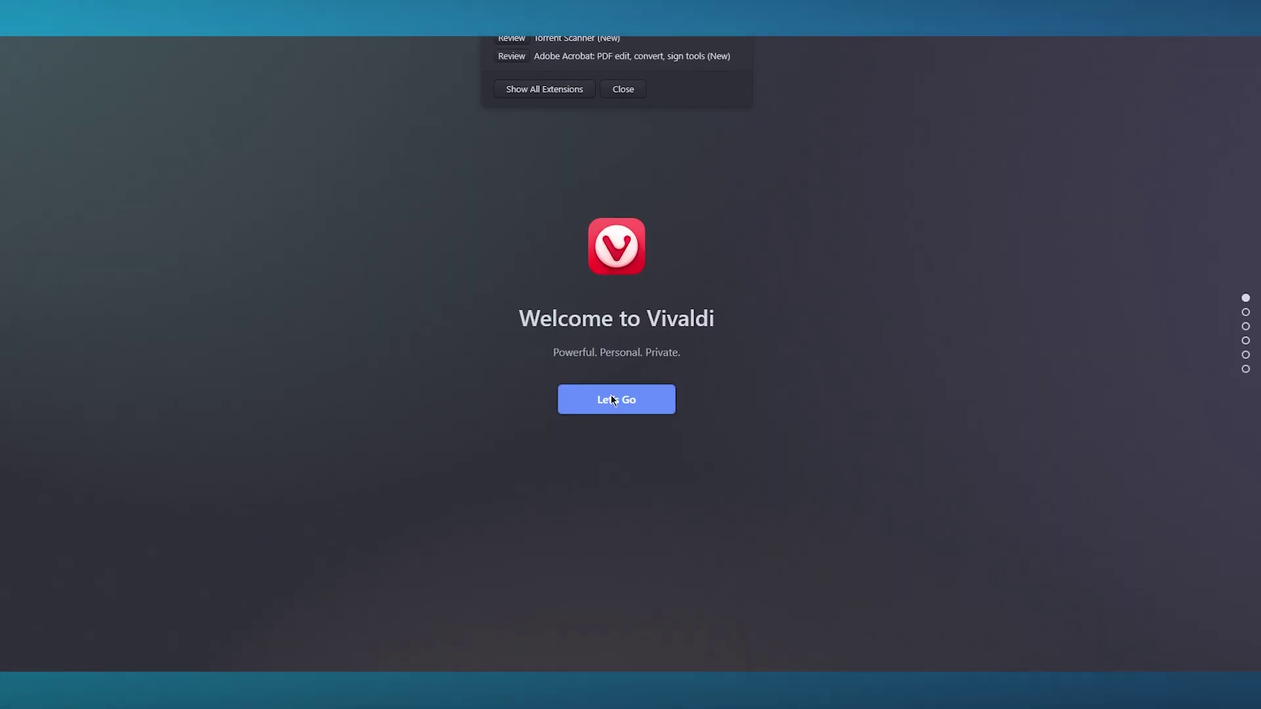
# Dismiss the extensions notice, begin the welcome setup, and select Block Trackers and Ads.
pyautogui.click(615, 95)
pyautogui.click(608, 404)
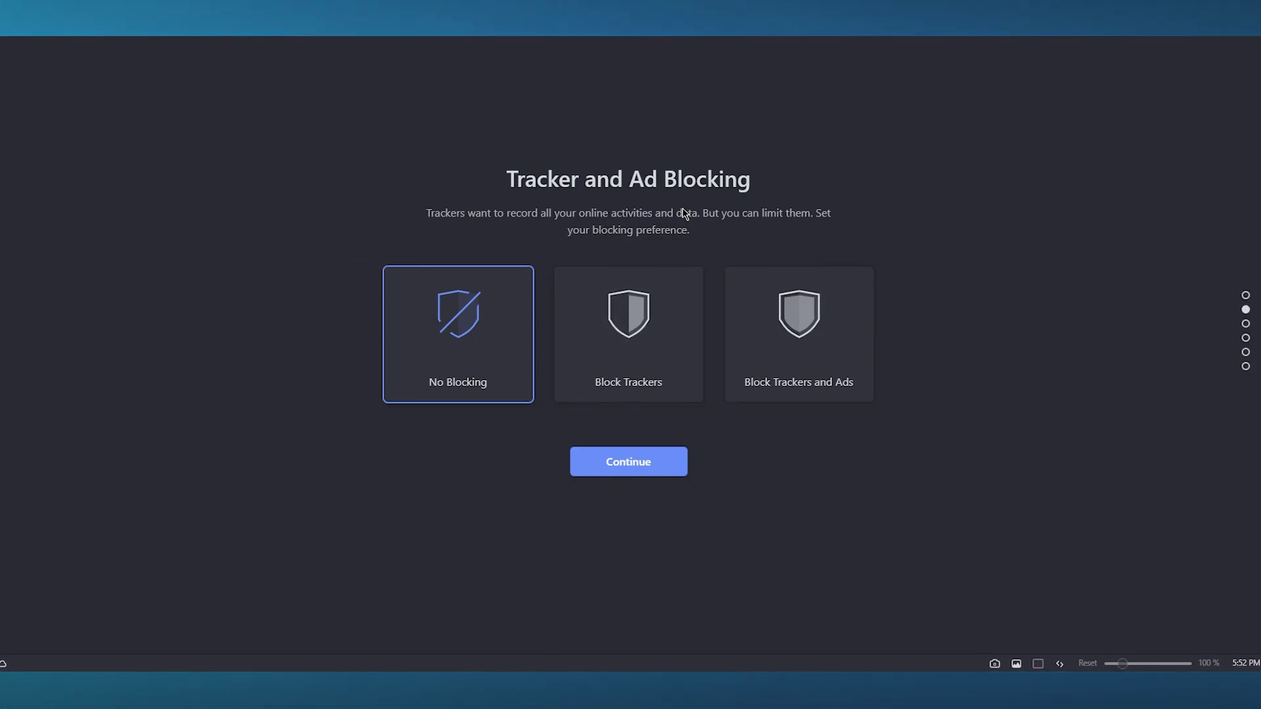
pyautogui.click(743, 329)
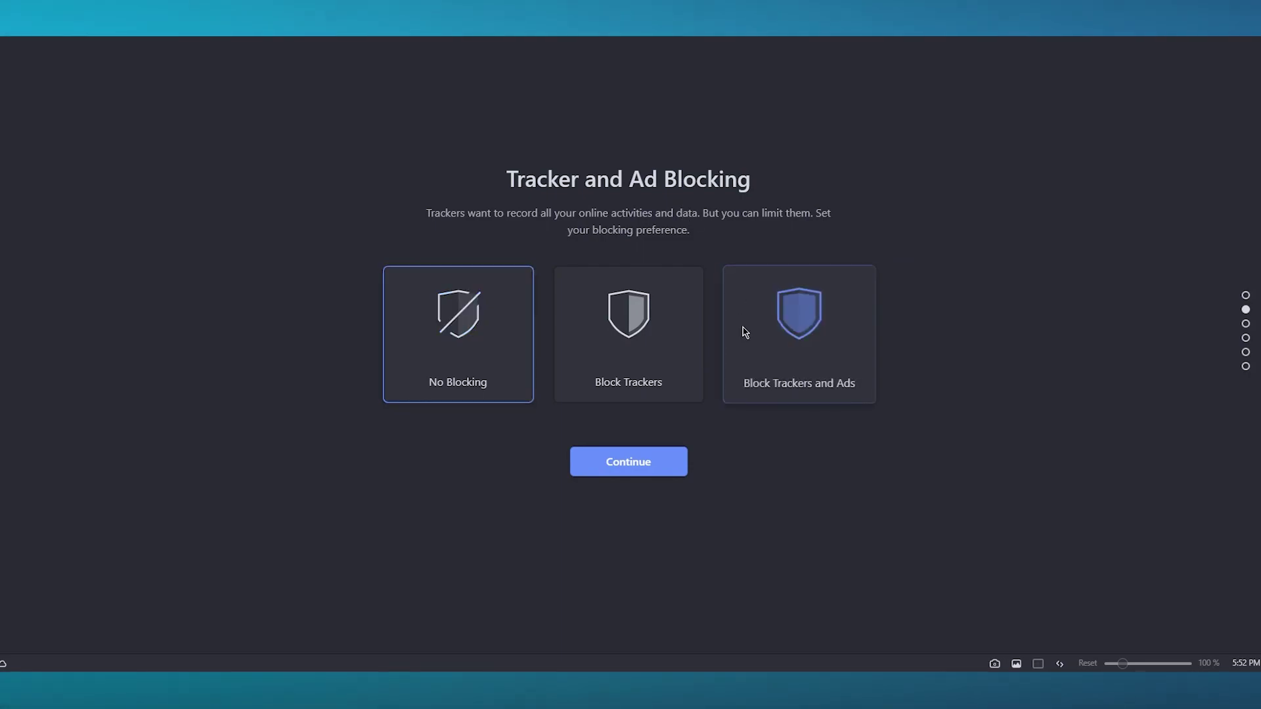
# Confirm the tracker and ad blocking choice and return to the import favorites page.
pyautogui.click(625, 474)
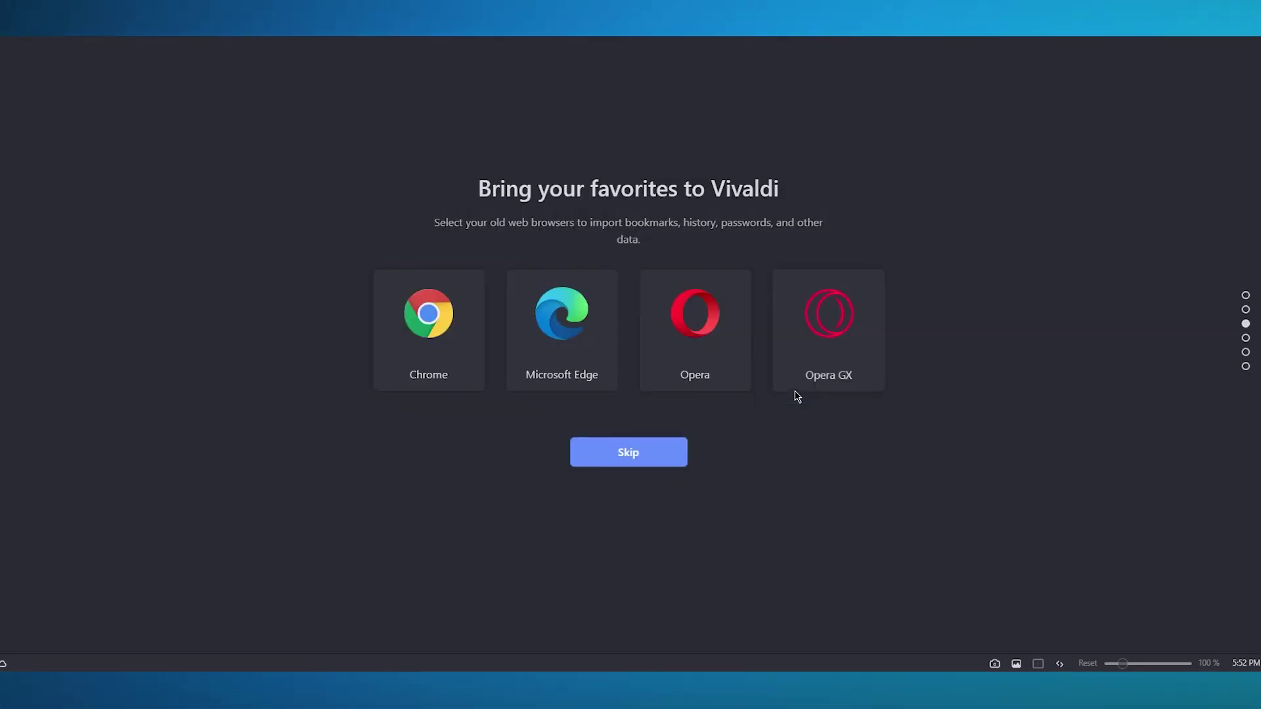
pyautogui.click(1245, 296)
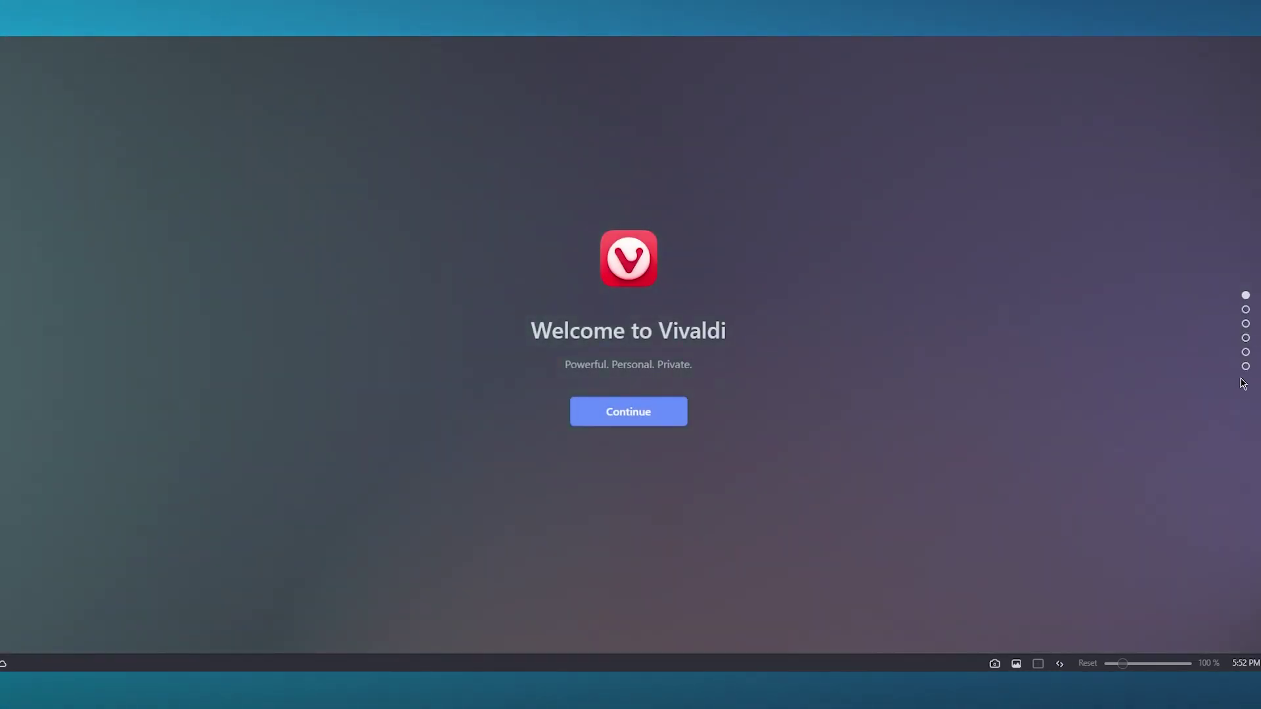
pyautogui.click(1245, 323)
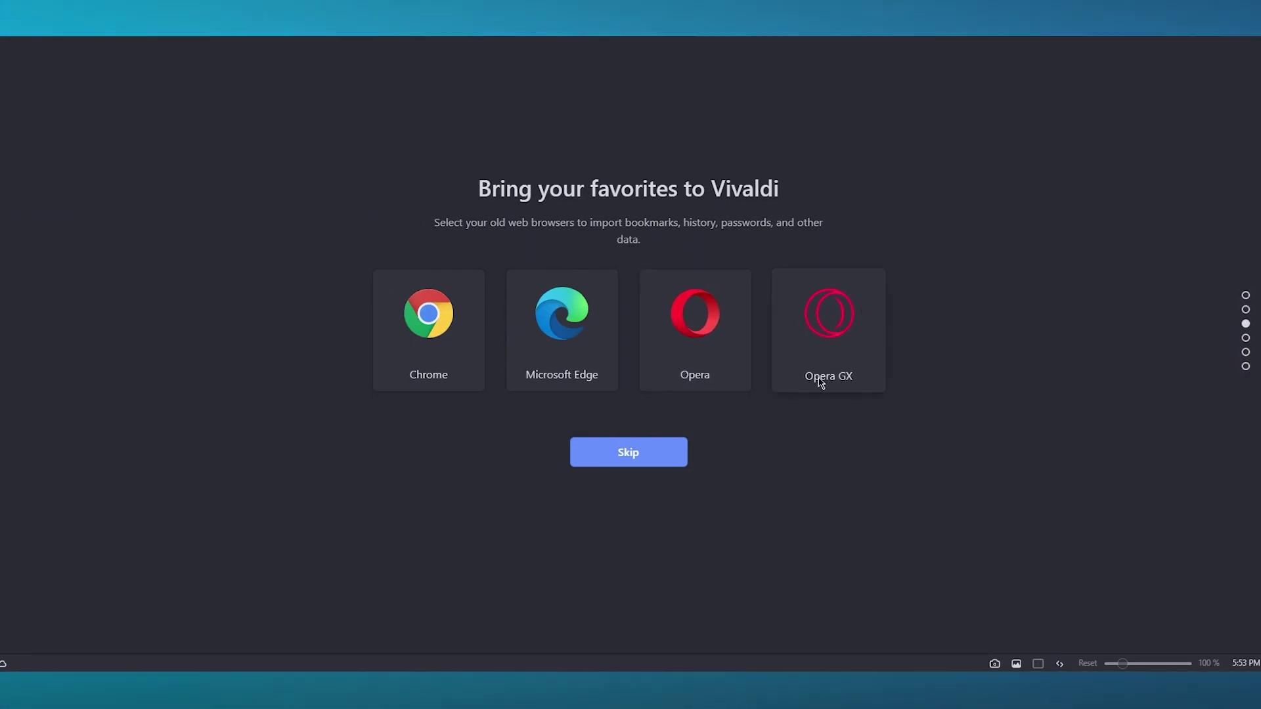
# Bring the Vivaldi website window forward from the taskbar and scroll it briefly.
pyautogui.moveTo(591, 689)
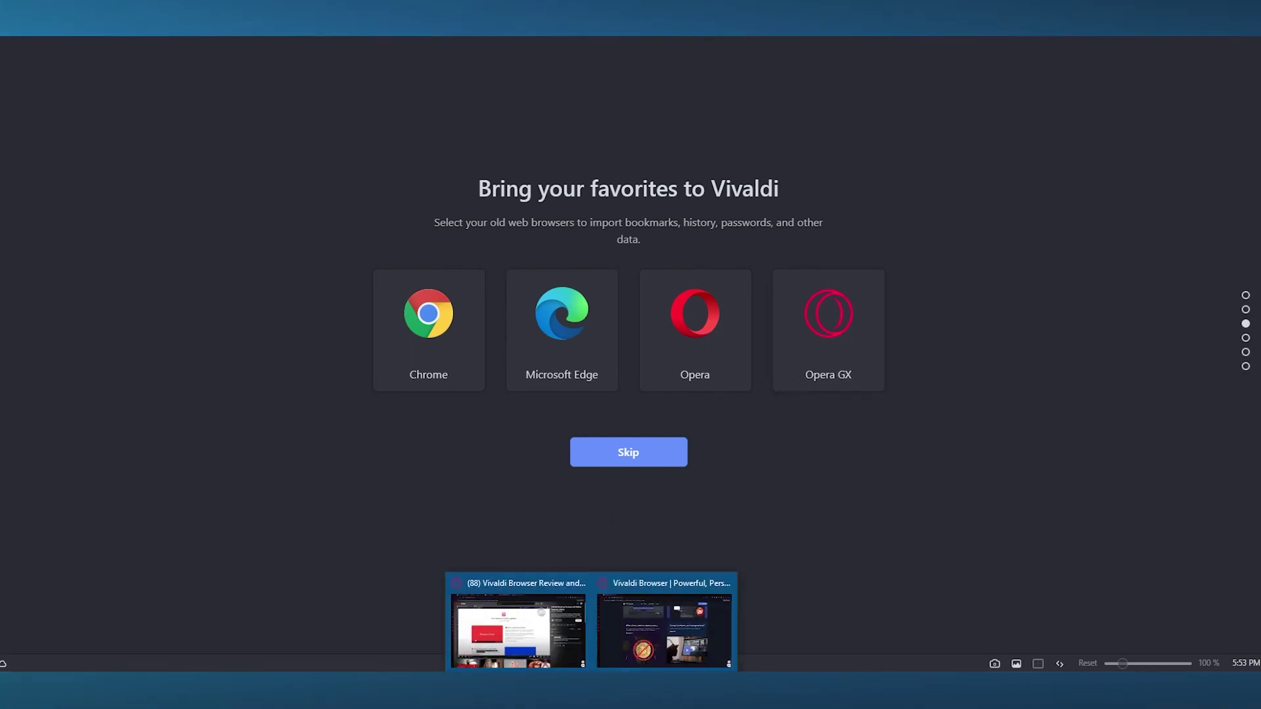
pyautogui.click(663, 627)
pyautogui.scroll(-5, 633, 287)
pyautogui.scroll(15, 633, 286)
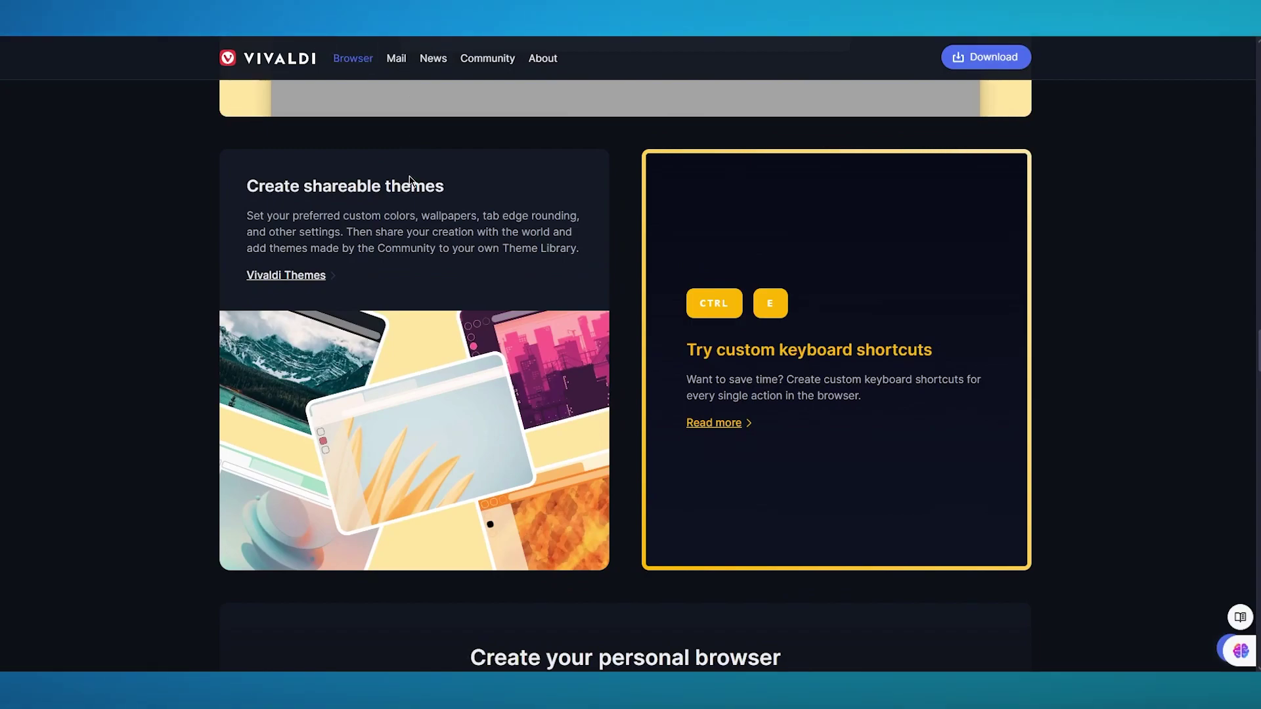
pyautogui.scroll(15, 409, 179)
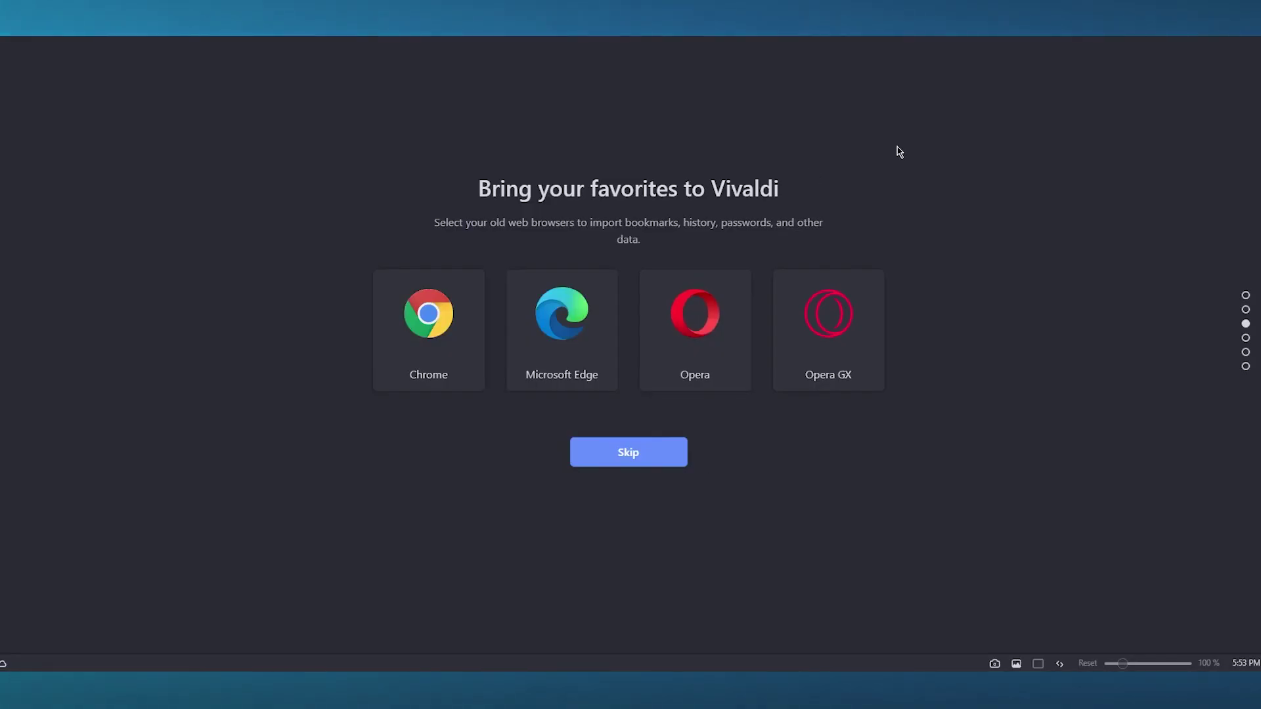
# Skip importing favorites and choose the Dark theme after previewing Beach, Human and Vivaldi.
pyautogui.click(636, 462)
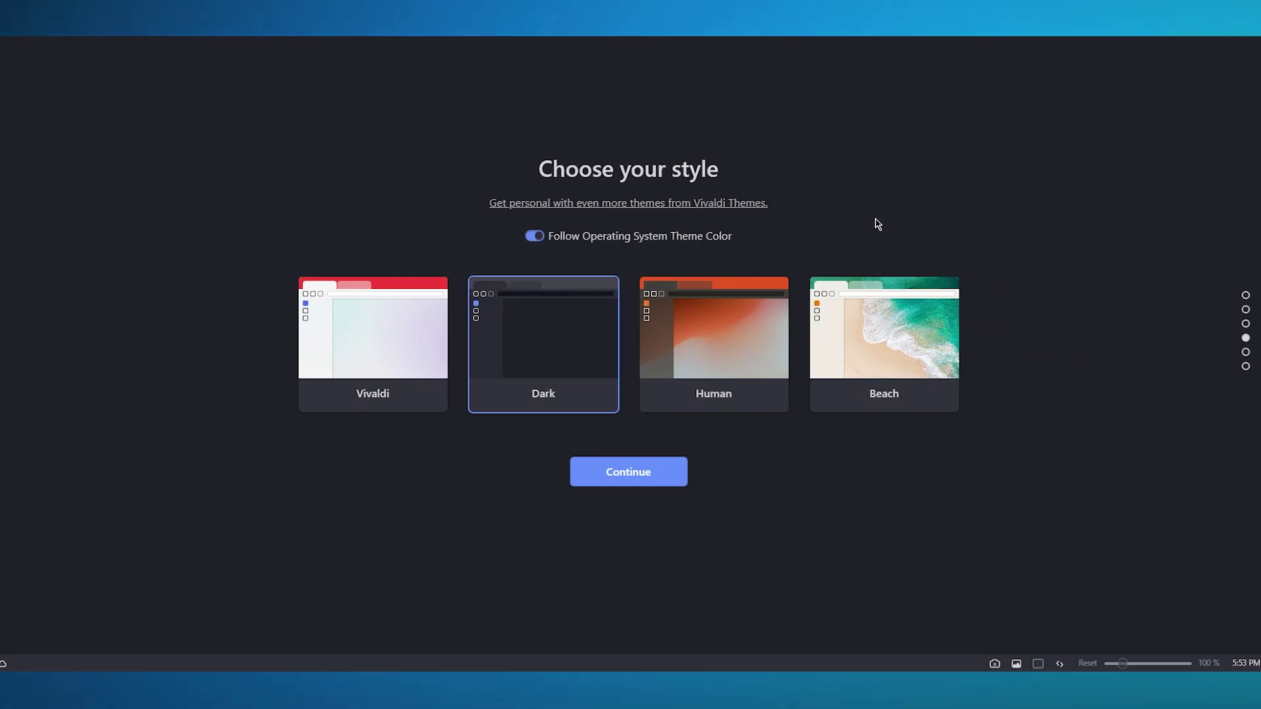
pyautogui.click(884, 341)
pyautogui.click(712, 329)
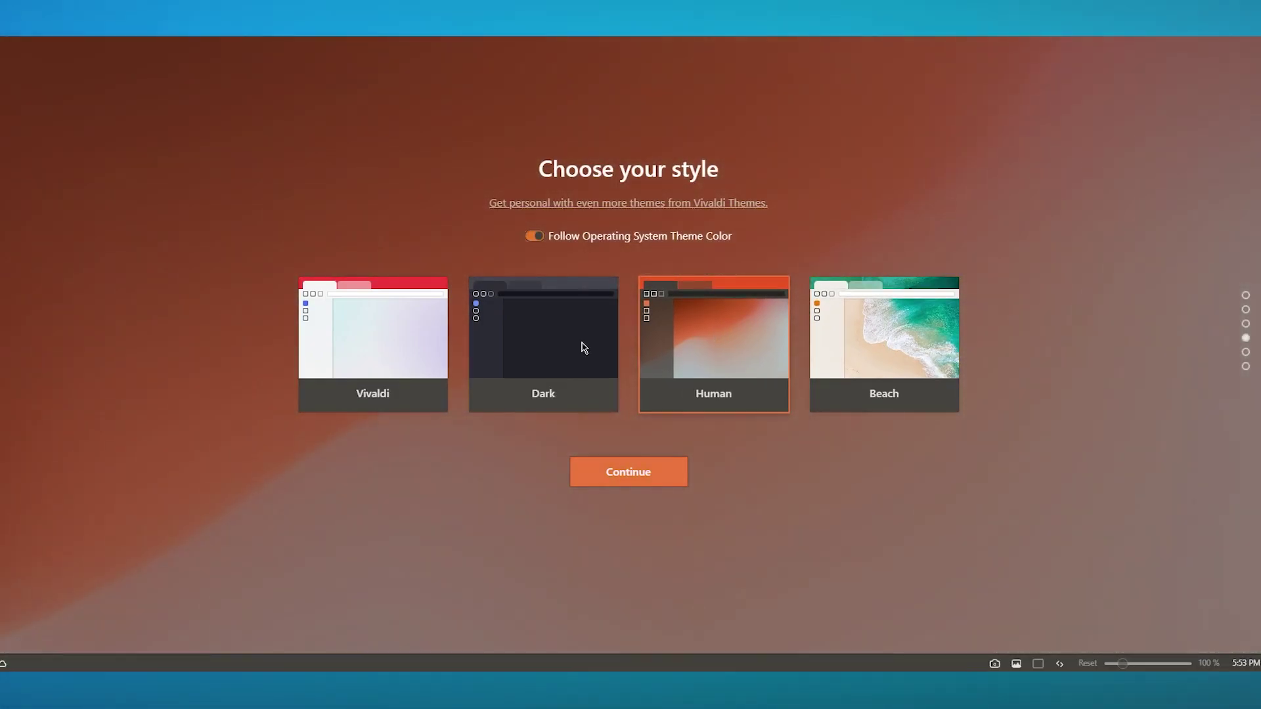
pyautogui.click(392, 318)
pyautogui.click(558, 328)
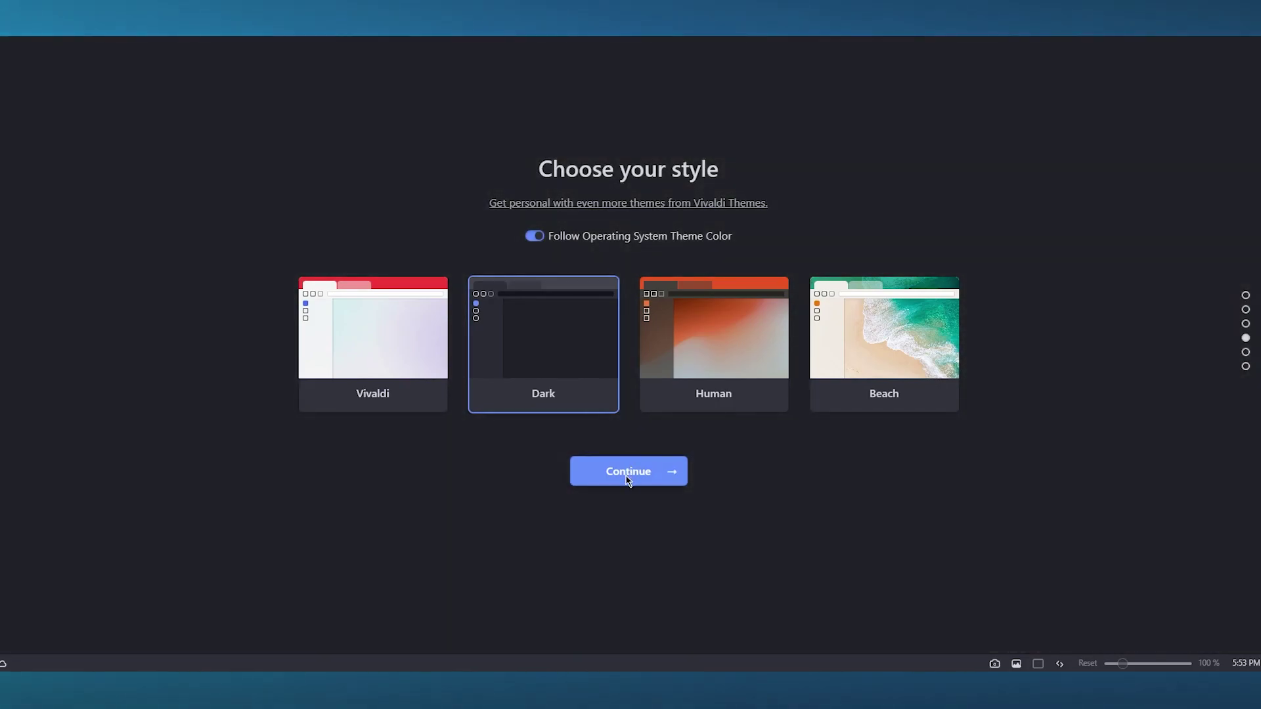
pyautogui.click(626, 478)
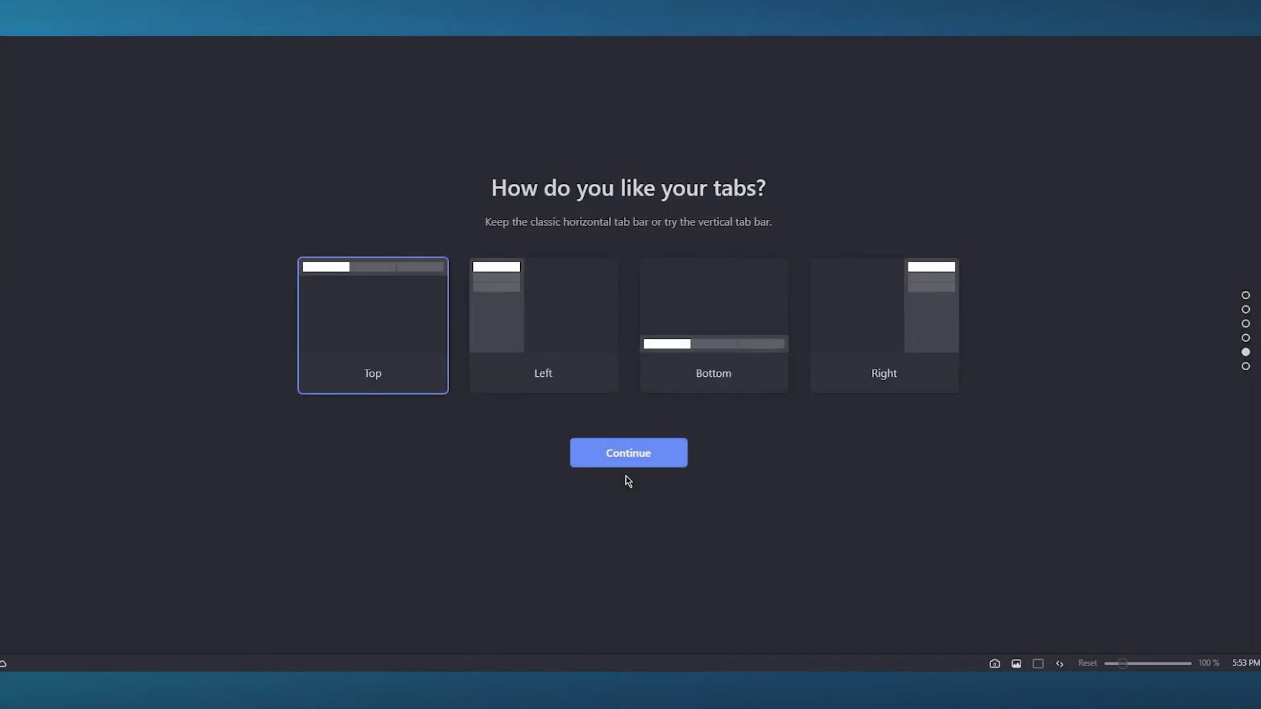
# Keep the tab bar along the top after trying left, bottom and right placements.
pyautogui.click(518, 335)
pyautogui.click(726, 324)
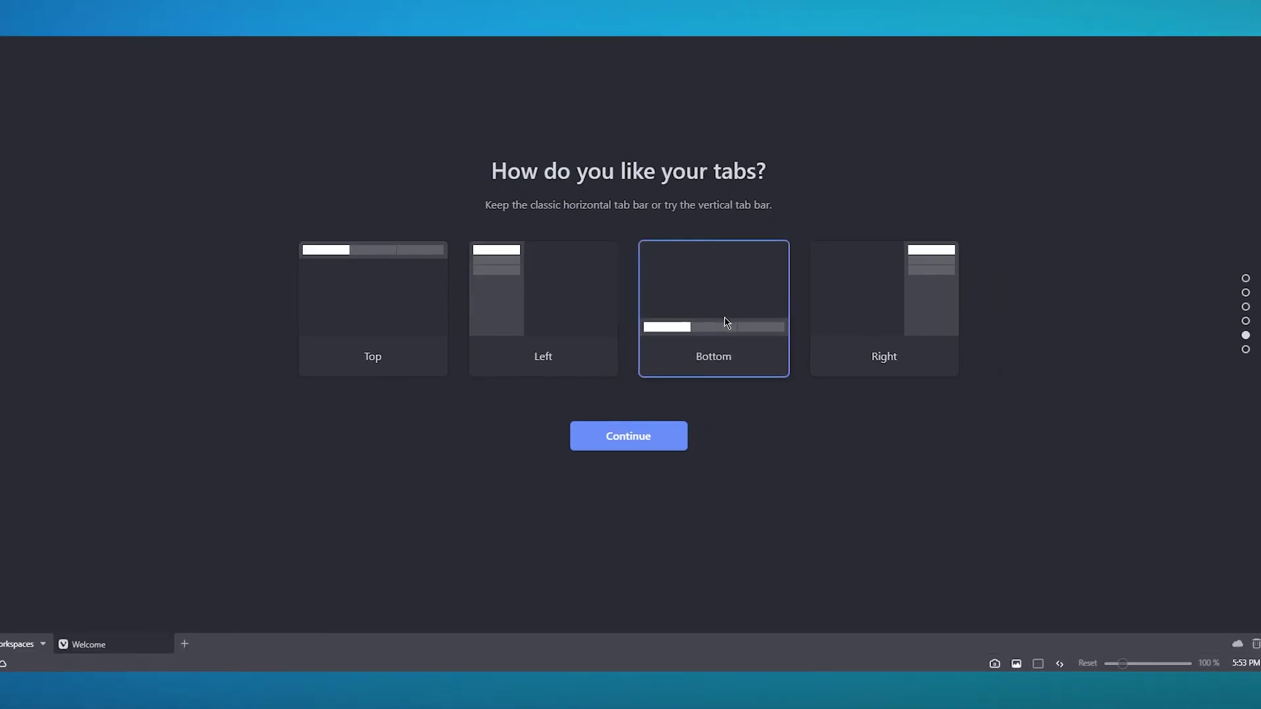
pyautogui.click(906, 314)
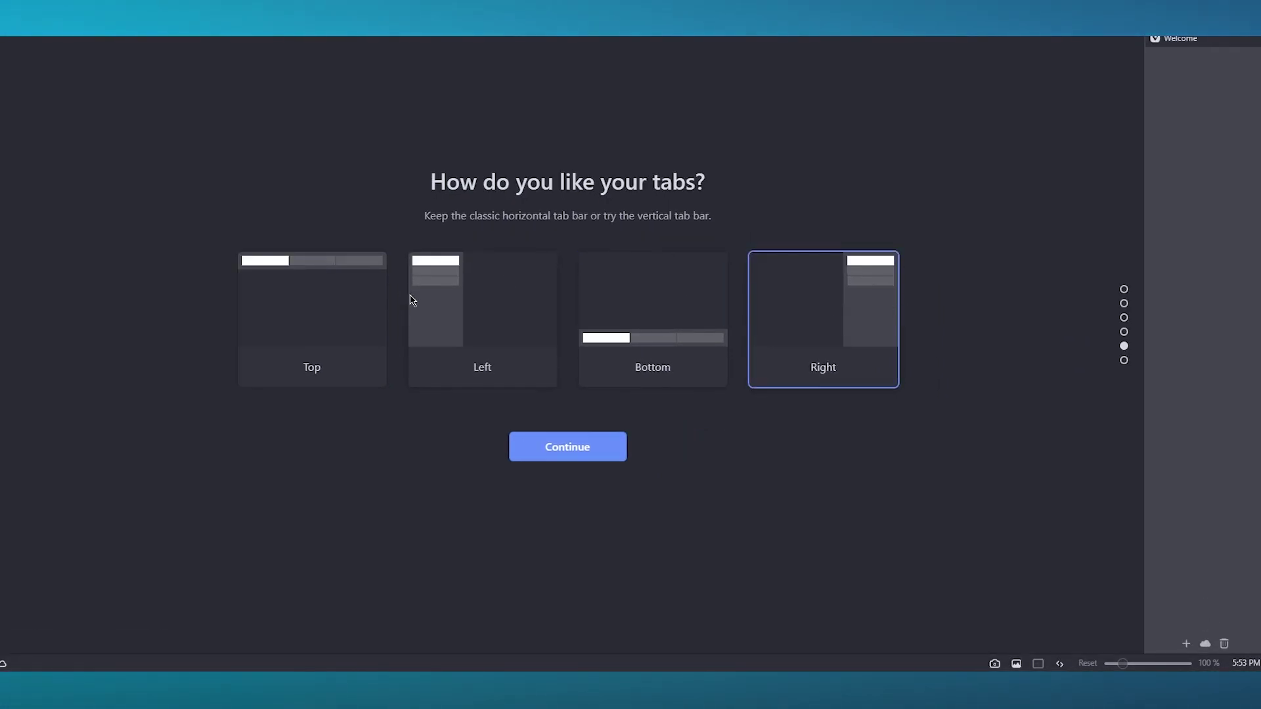
pyautogui.click(348, 316)
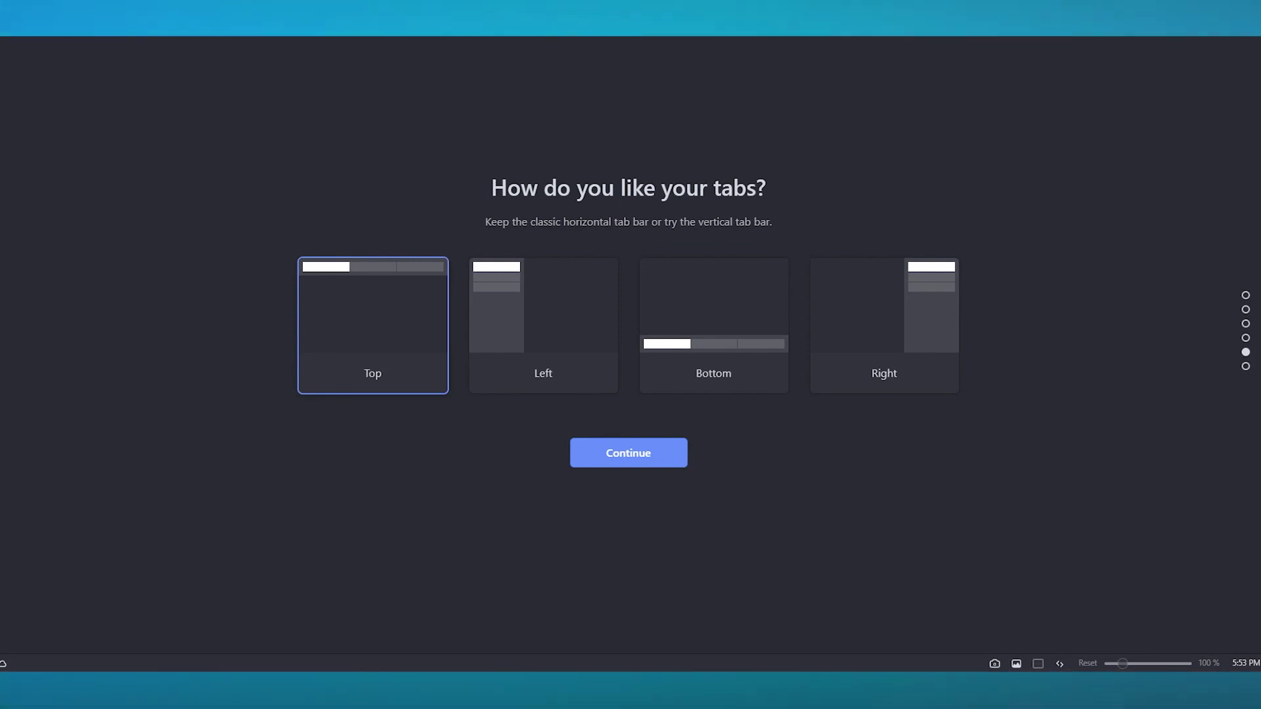
pyautogui.click(604, 464)
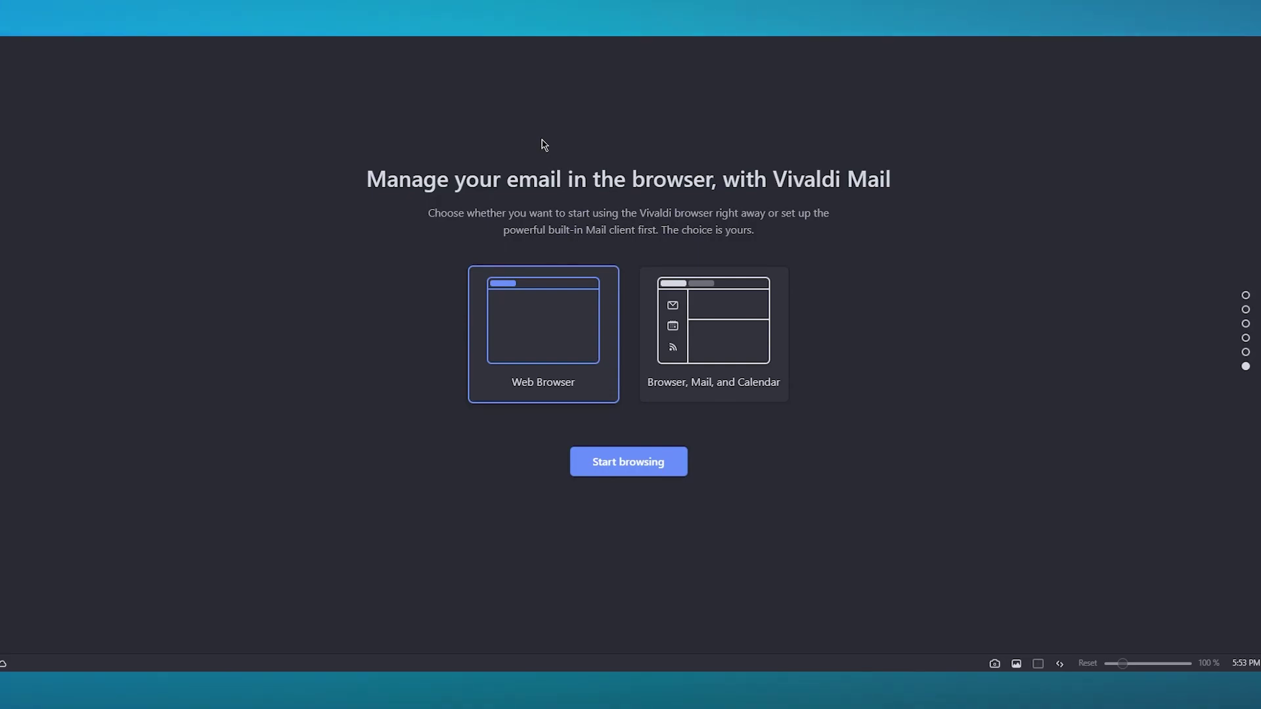
# Keep Web Browser selected on the Vivaldi Mail page and start browsing.
pyautogui.click(592, 461)
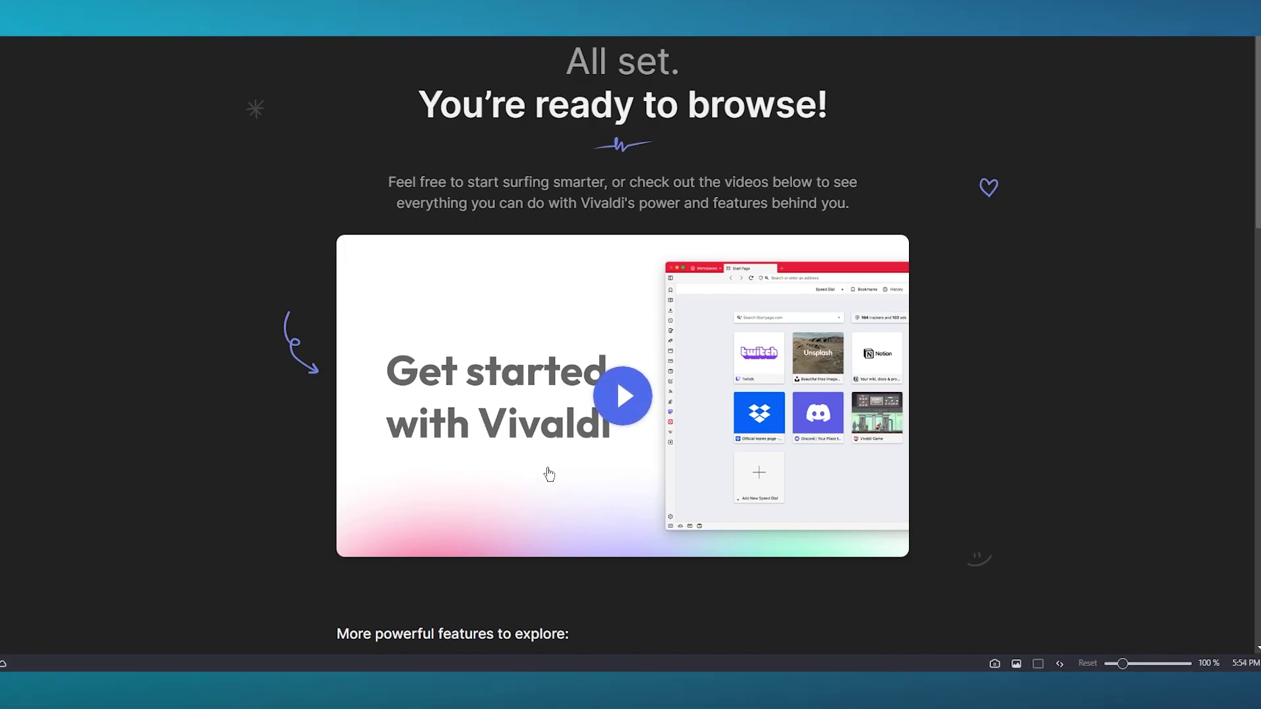
# Scroll the All set welcome page, then bring up Quick Commands with F2.
pyautogui.scroll(-15, 549, 473)
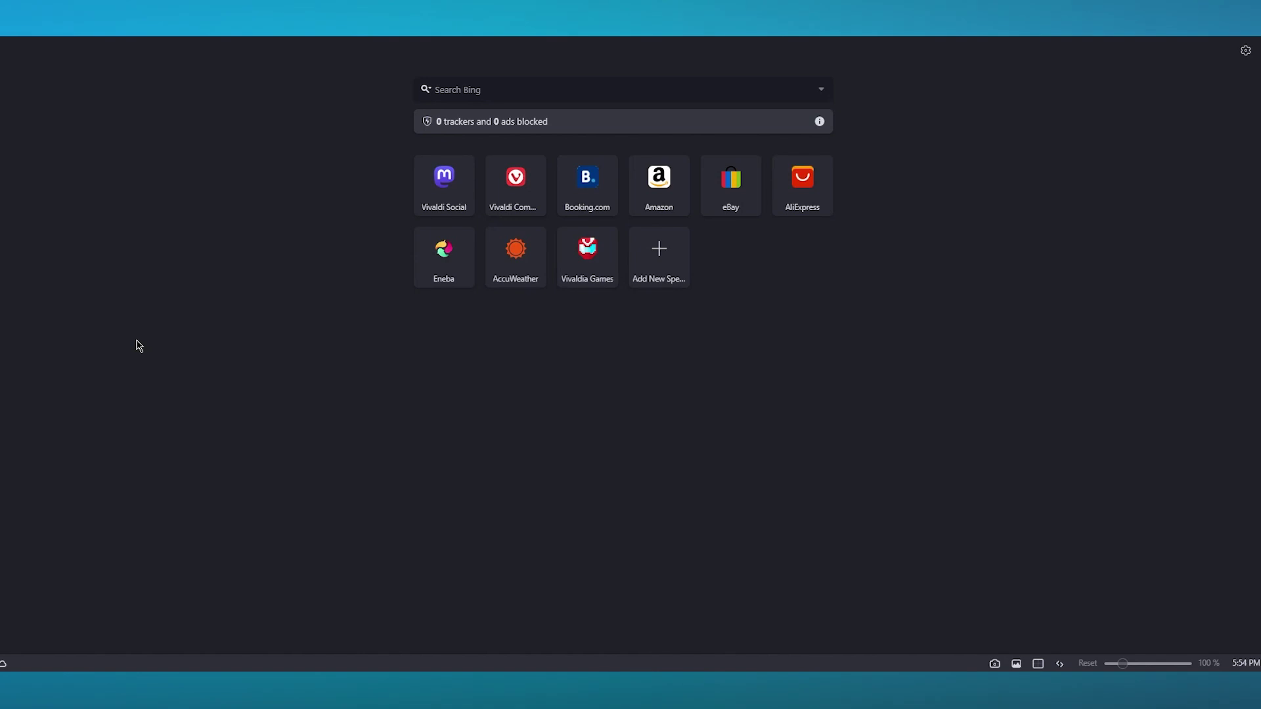
pyautogui.press('F2')
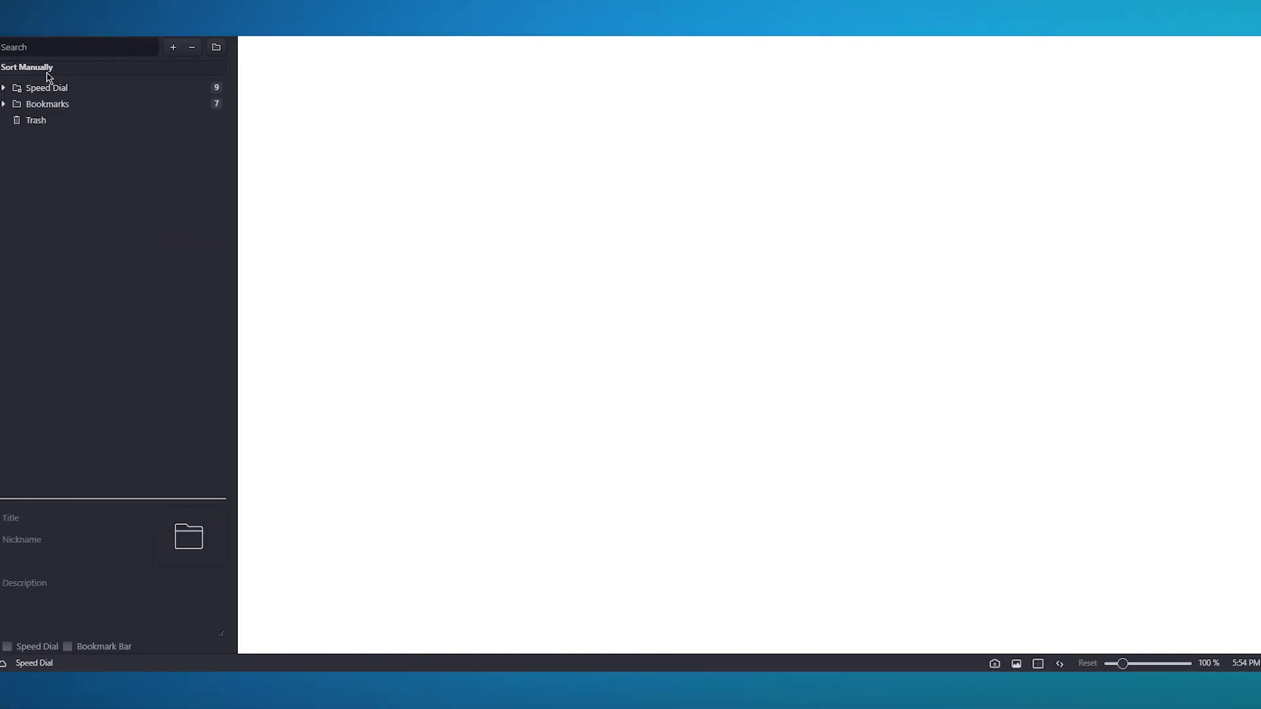
# Switch the side panel to the empty Reading List with Ctrl+Shift+R.
pyautogui.hotkey('ctrl', 'shift', 'r')
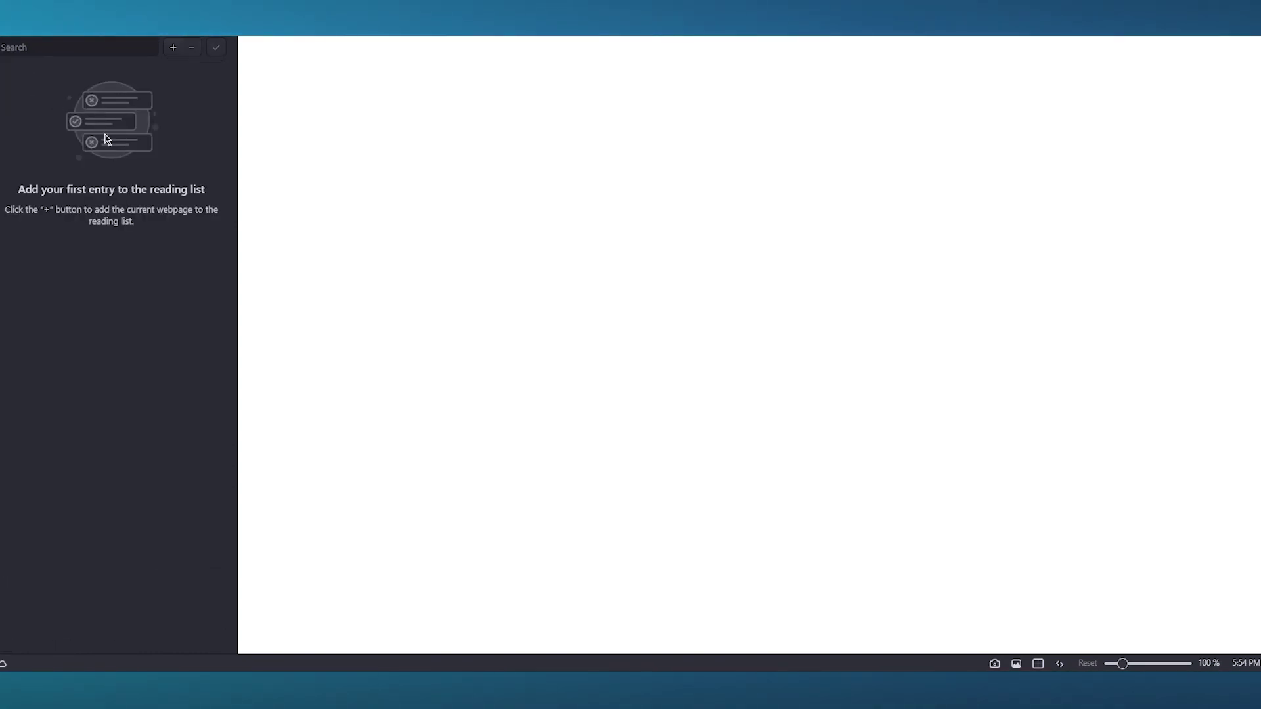
# Add the bing.com search page to the reading list, mark it read, then view Downloads.
pyautogui.click(172, 47)
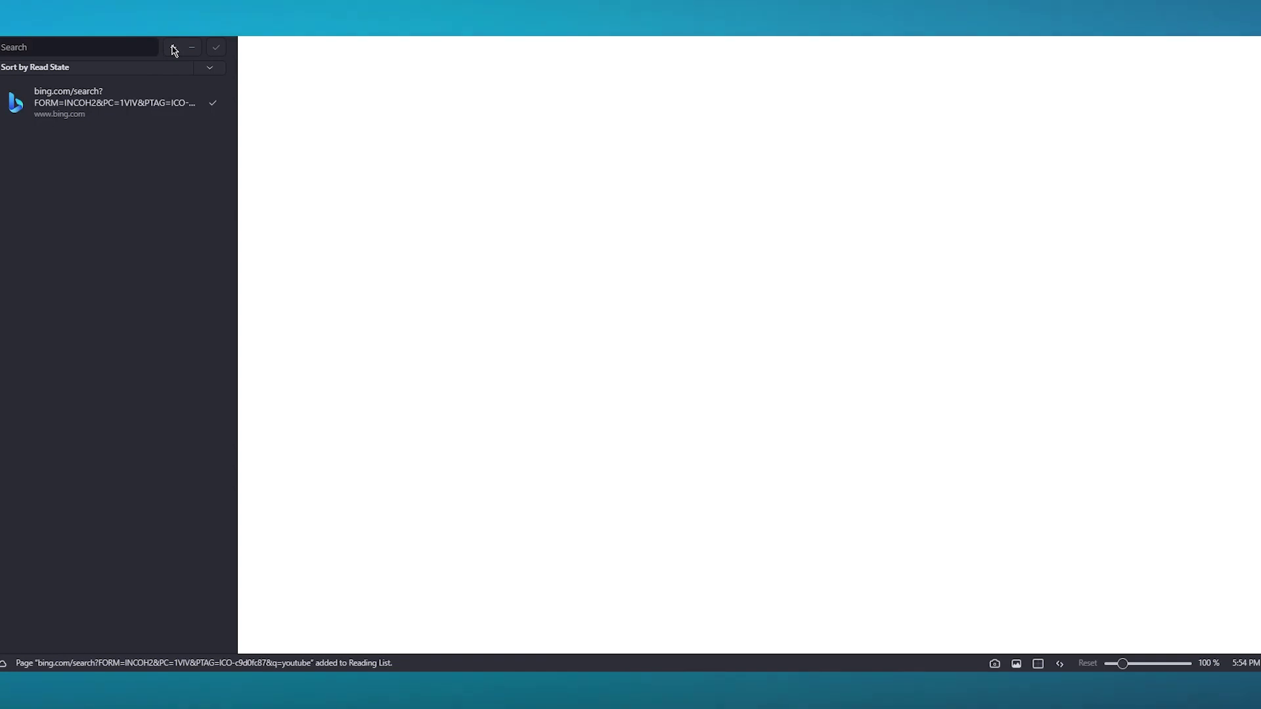
pyautogui.click(213, 102)
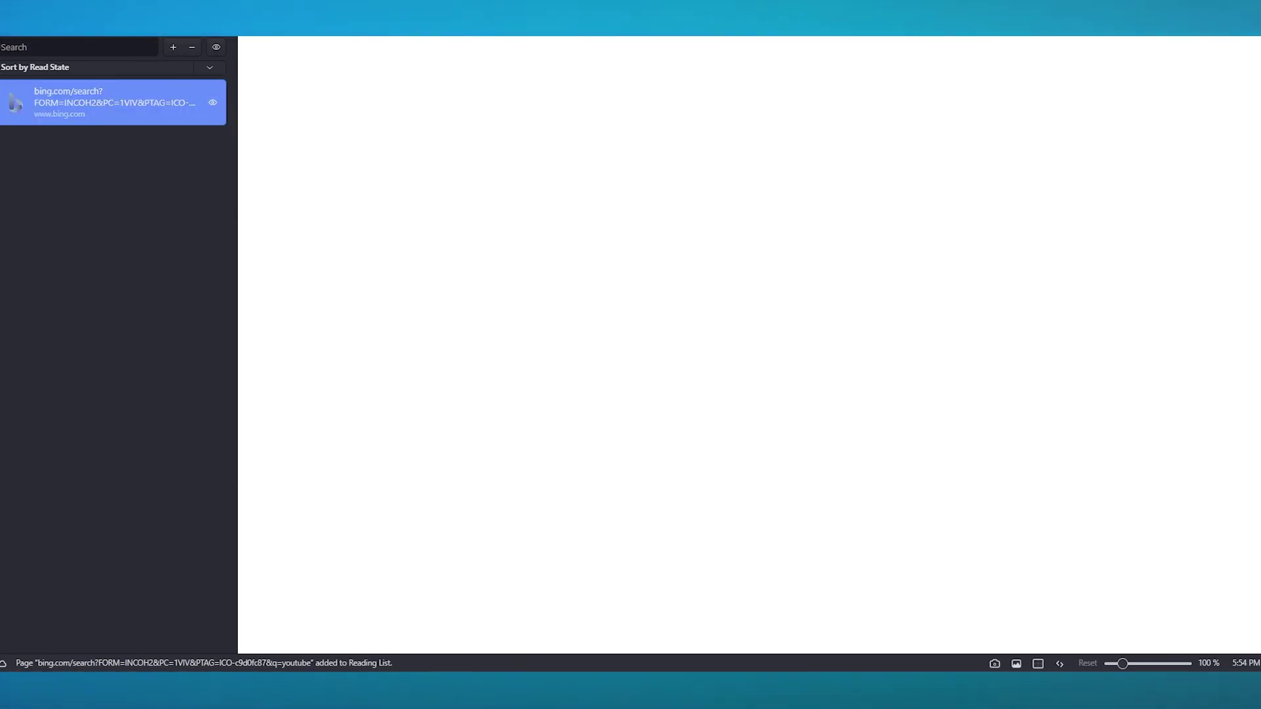
pyautogui.press('F4')
pyautogui.press('F4')
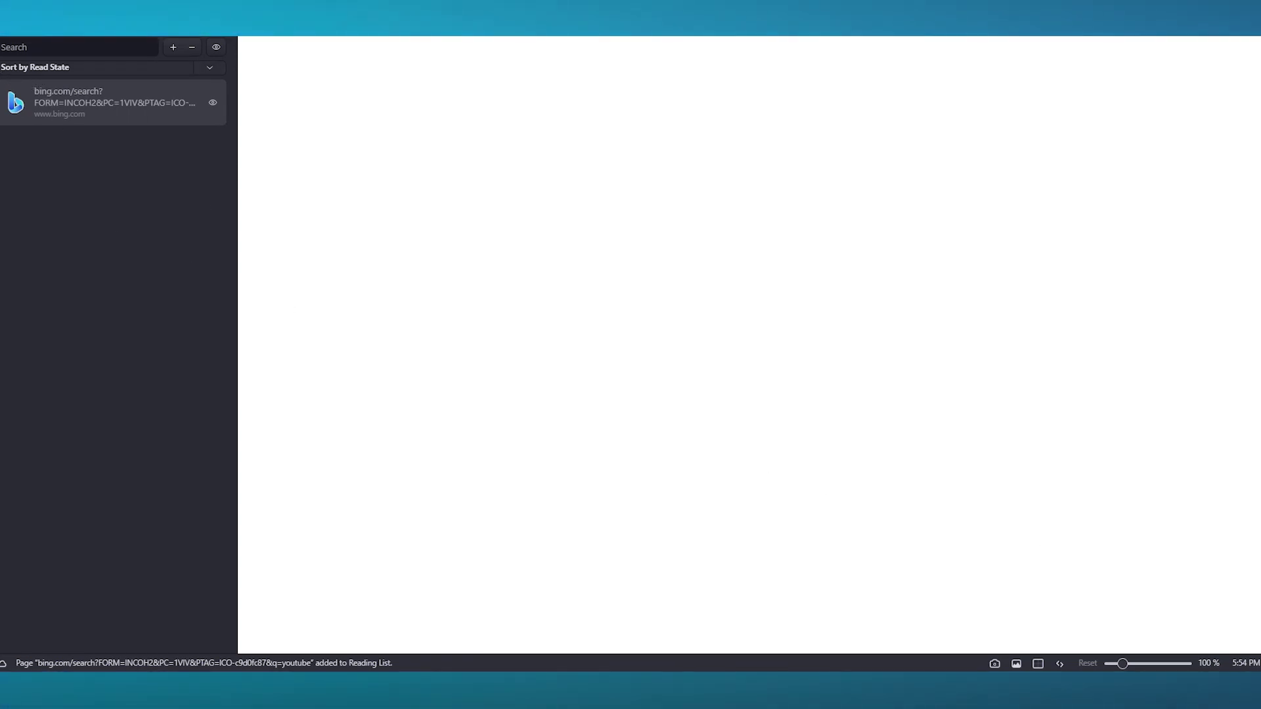
pyautogui.hotkey('ctrl', 'j')
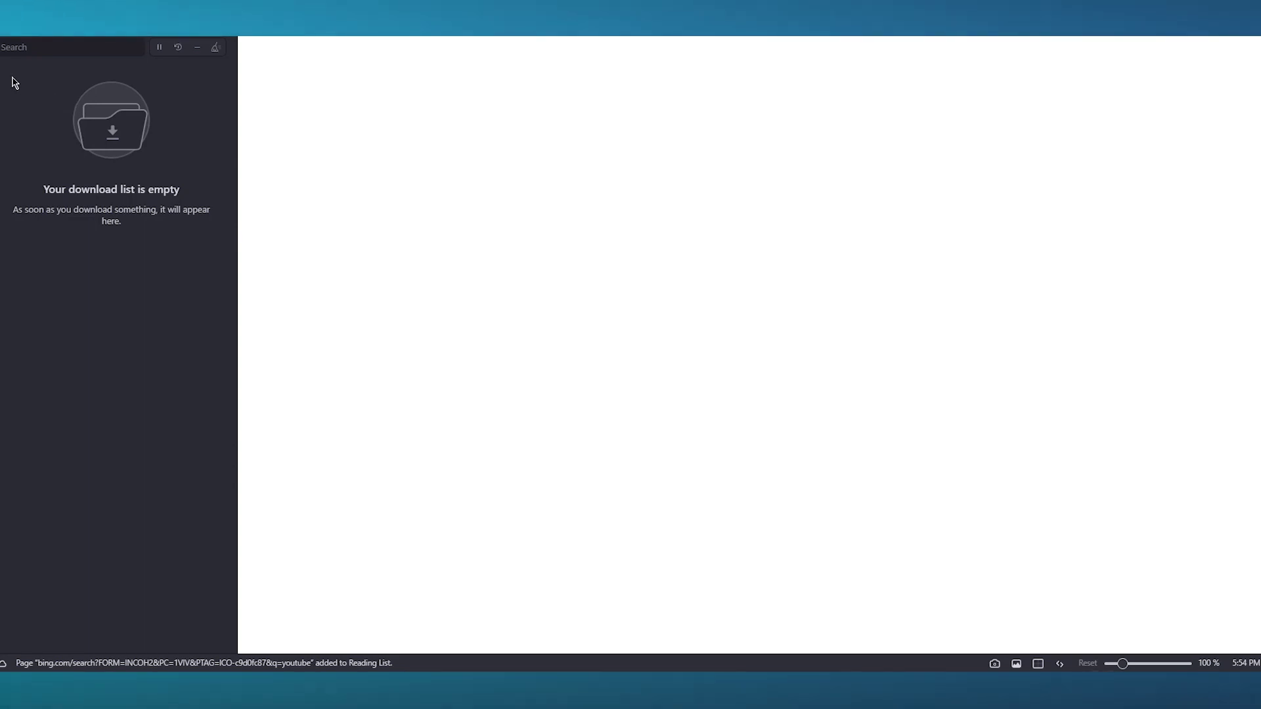
# Glance at History, then create a note reading 'dog food is expensive' in Notes.
pyautogui.hotkey('ctrl', 'h')
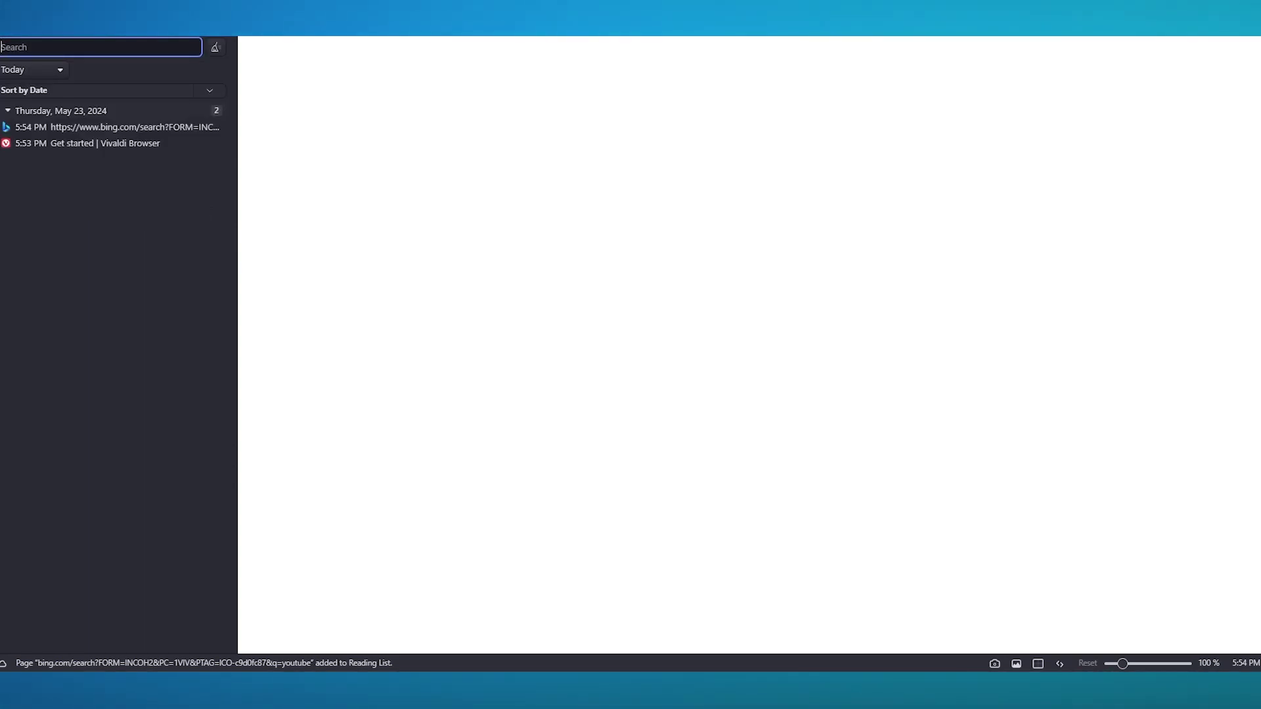
pyautogui.hotkey('ctrl', 'shift', 'o')
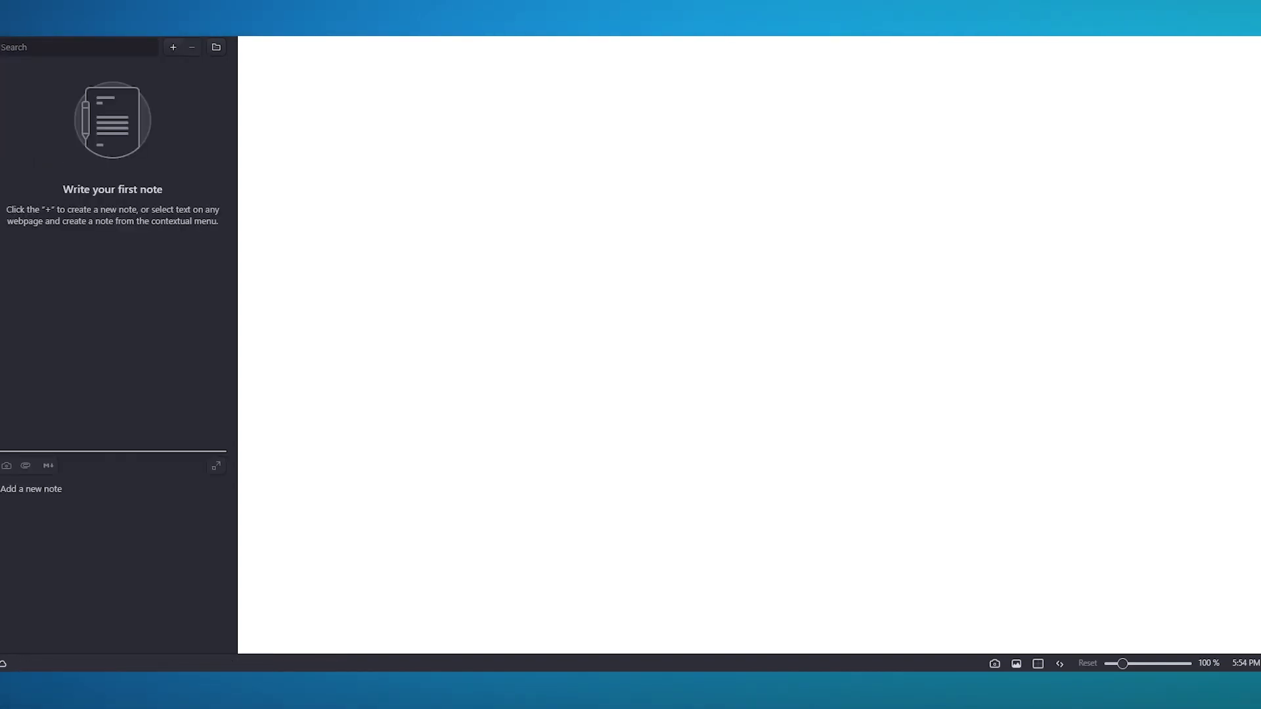
pyautogui.click(172, 47)
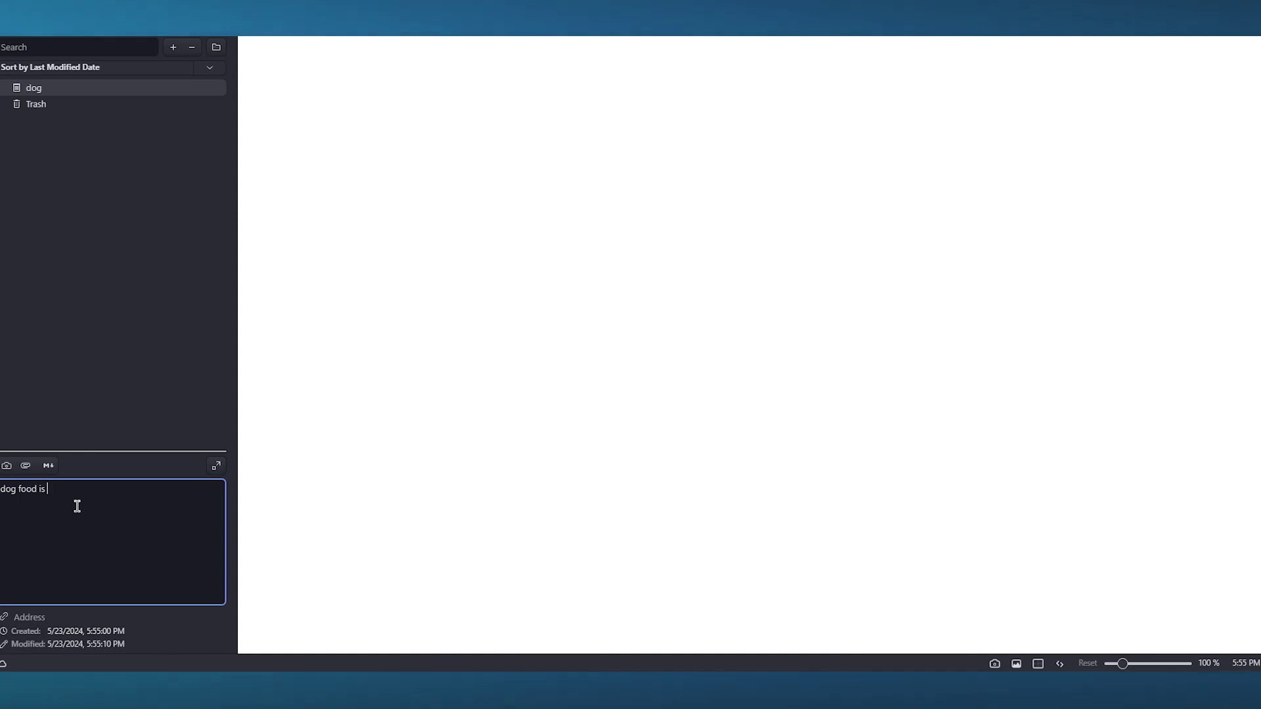
pyautogui.write('exper')
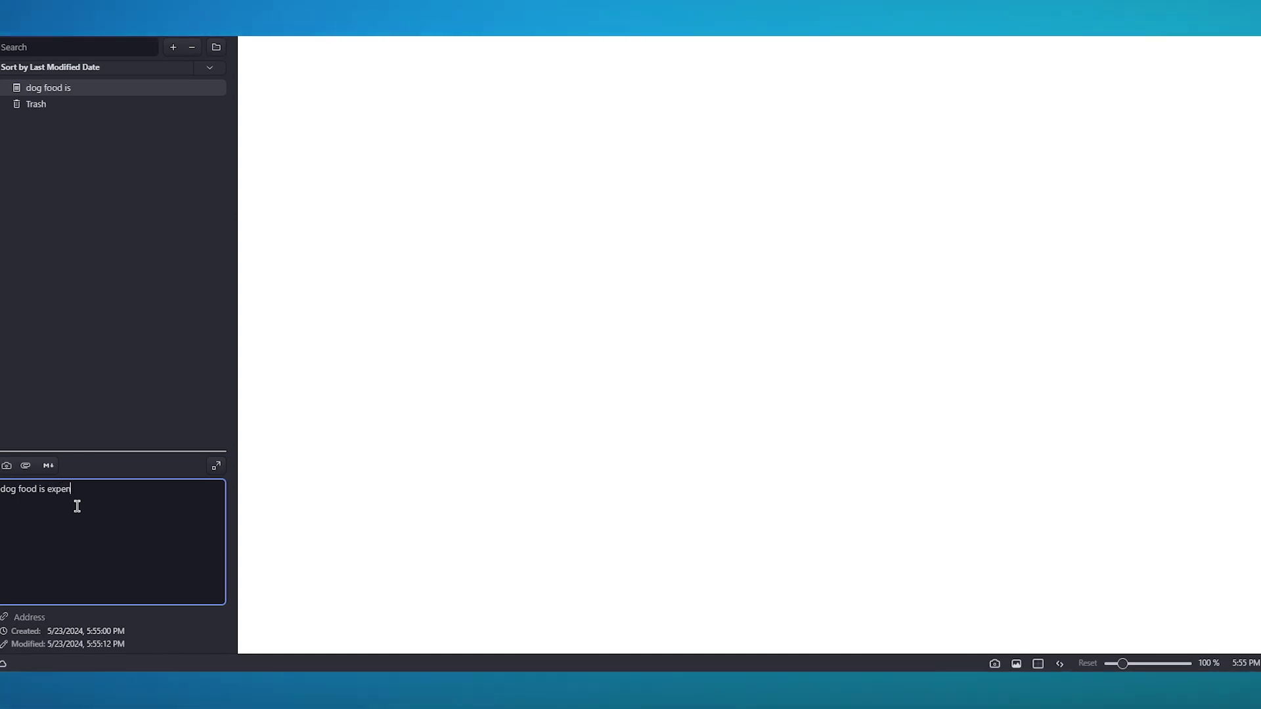
pyautogui.press('BackSpace')
pyautogui.write('nsive')
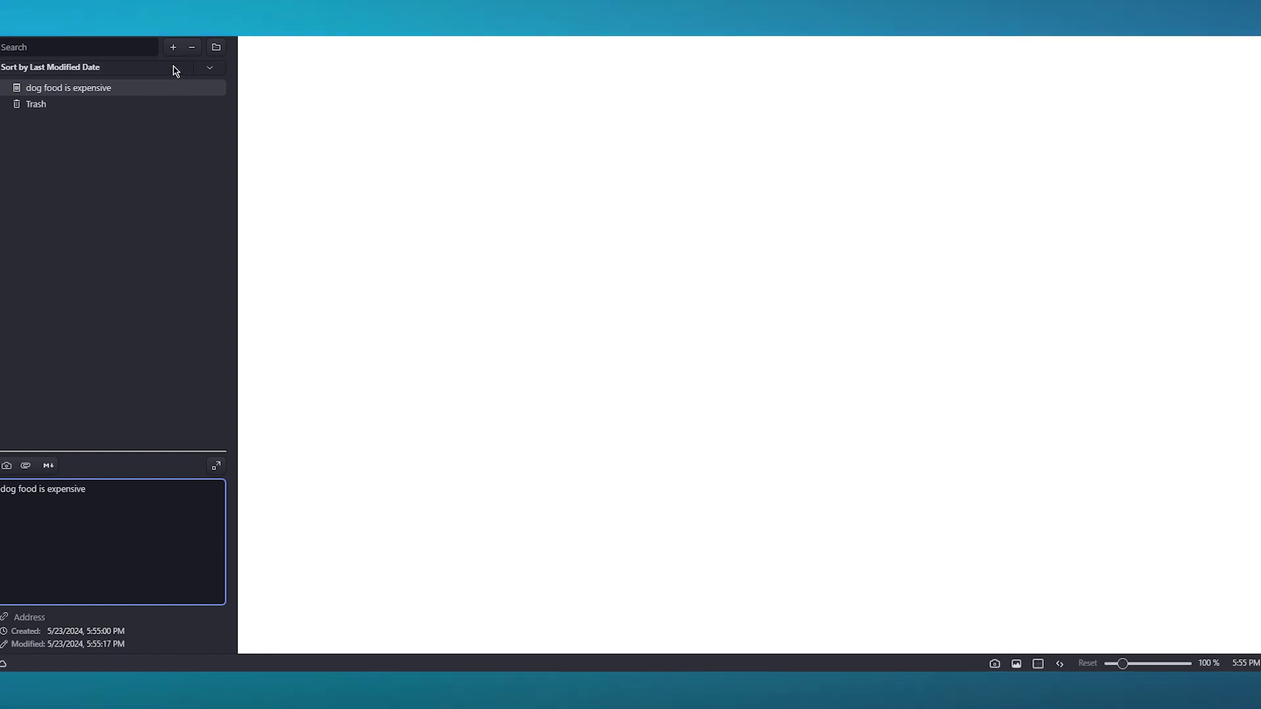
pyautogui.click(62, 515)
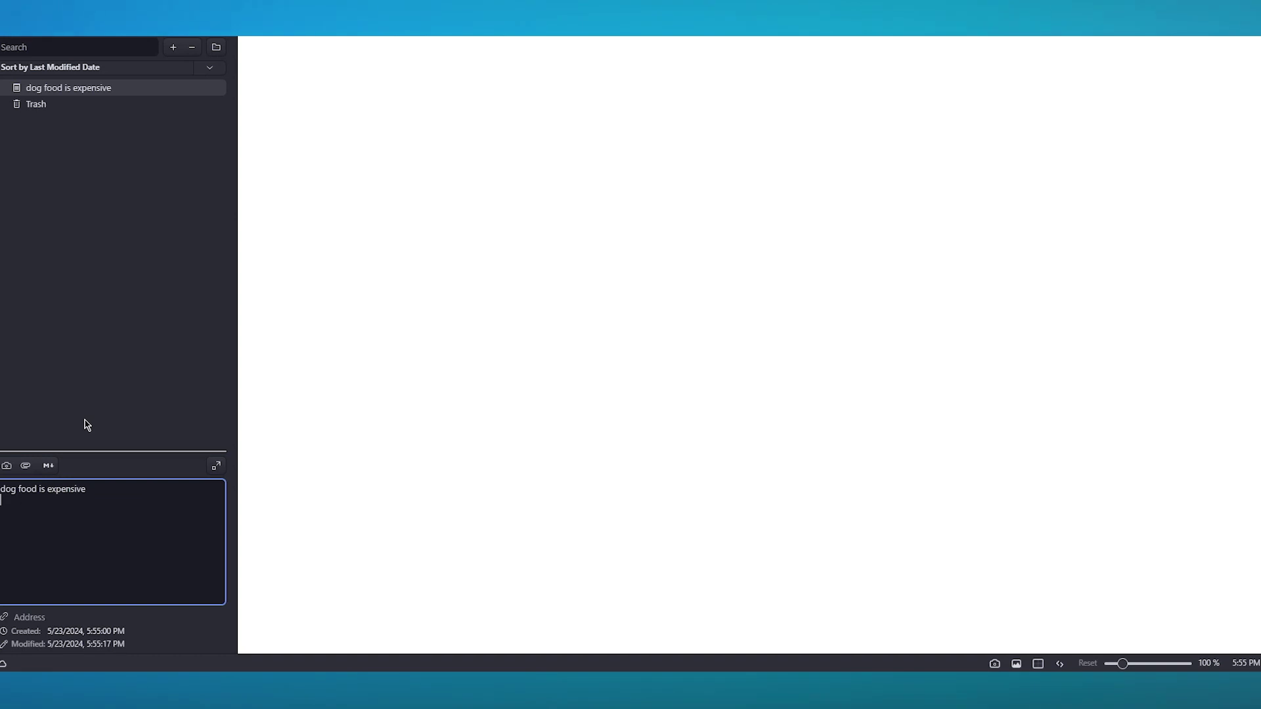
pyautogui.click(41, 95)
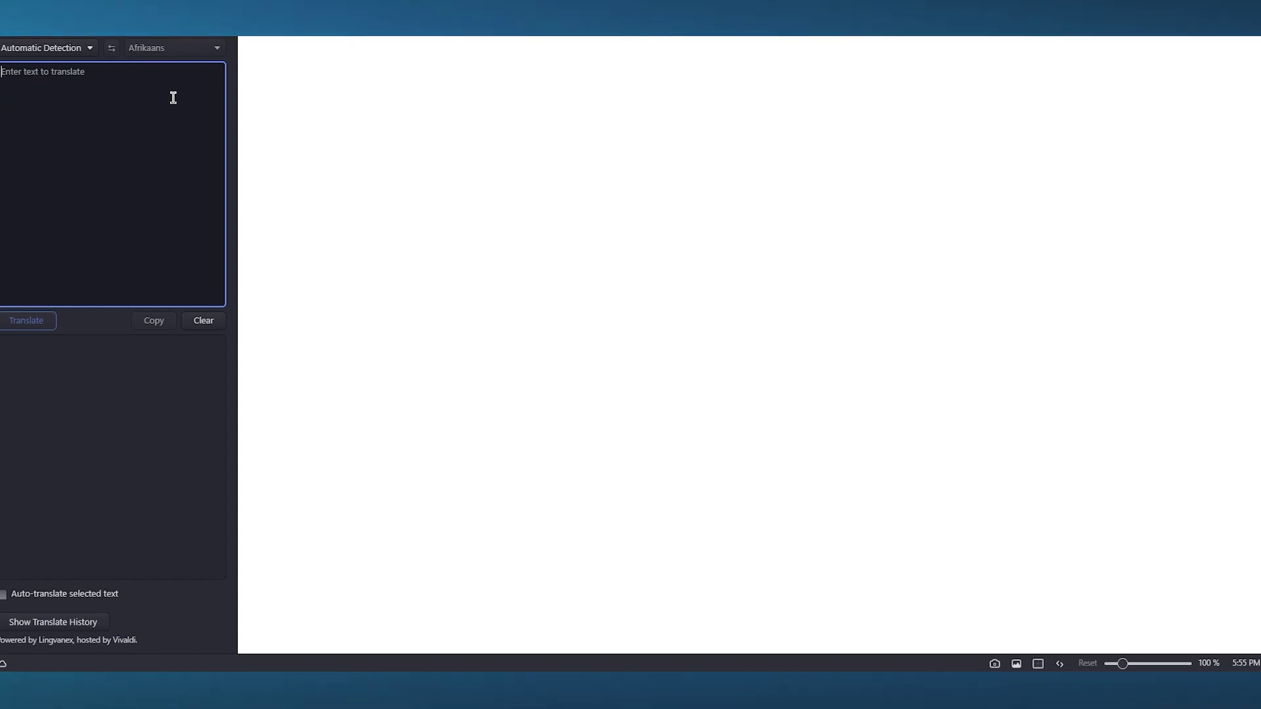
# Show the Window panel listing this window's open tabs.
pyautogui.click(0, 158)
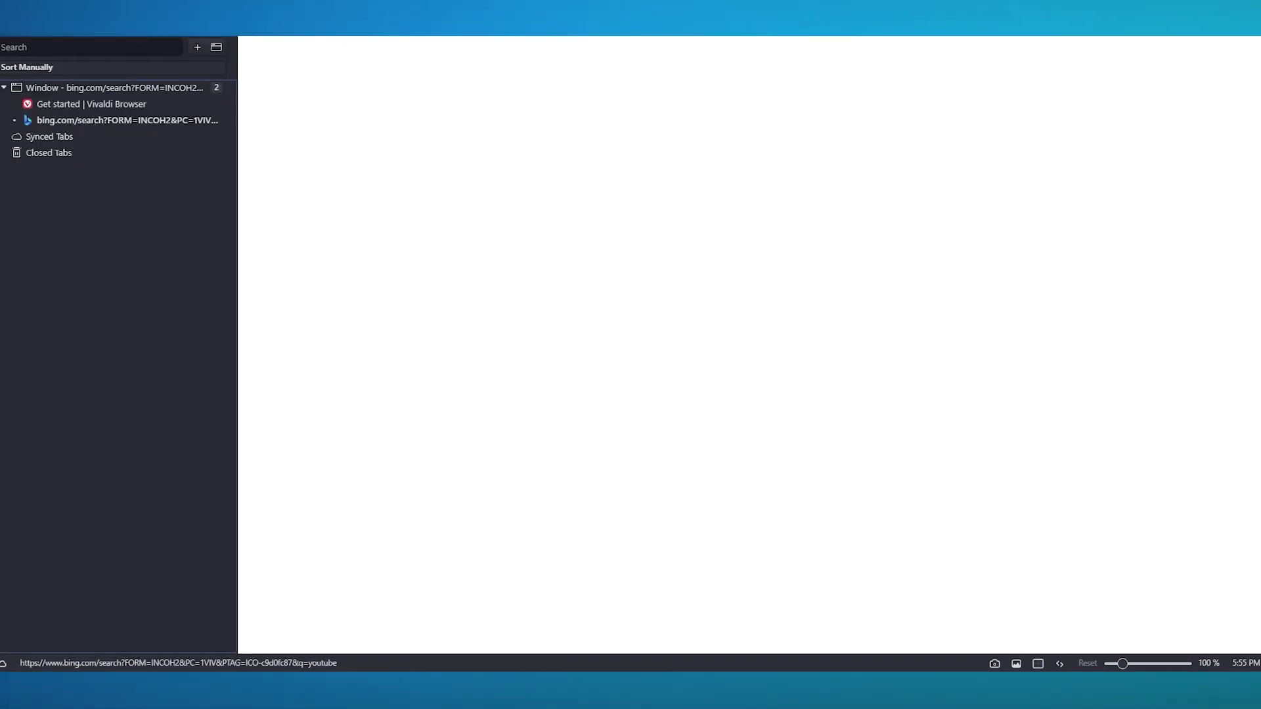
# View the Synced Tabs section of the Window panel.
pyautogui.click(58, 138)
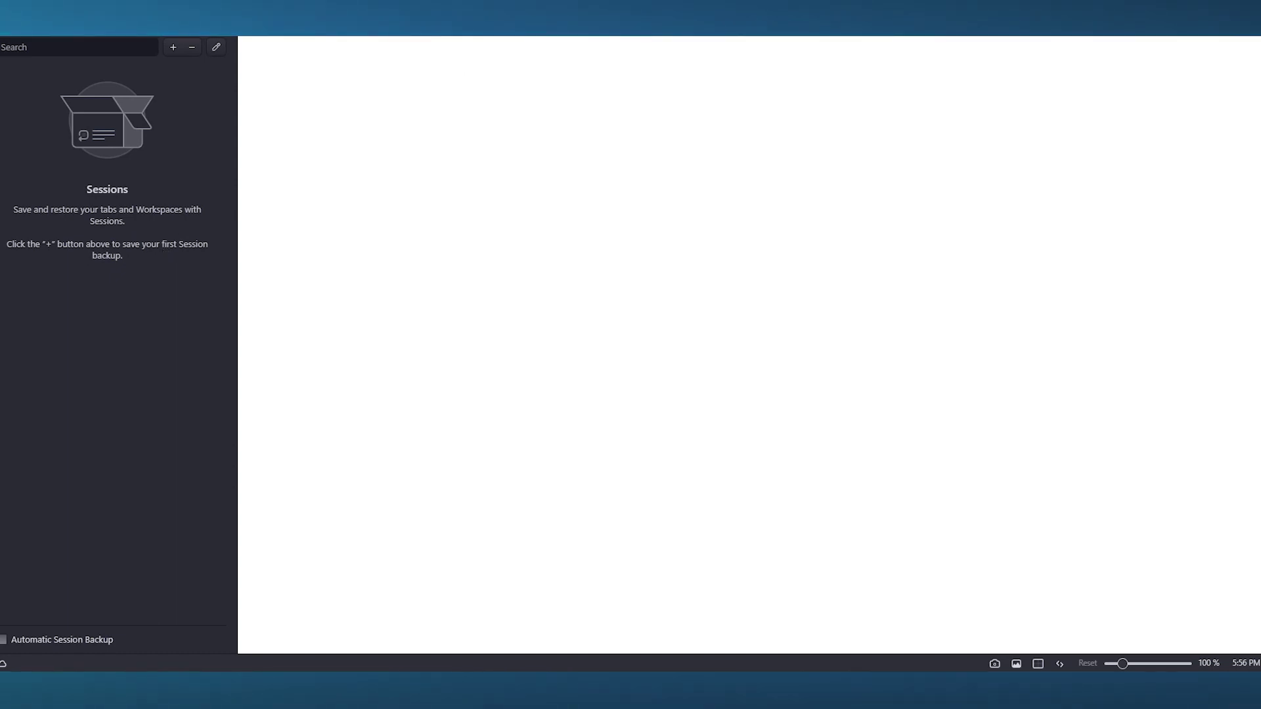
# Quit Vivaldi with Ctrl+Q, confirm the exit, and relaunch it from Windows search.
pyautogui.hotkey('ctrl', 'q')
pyautogui.click(698, 341)
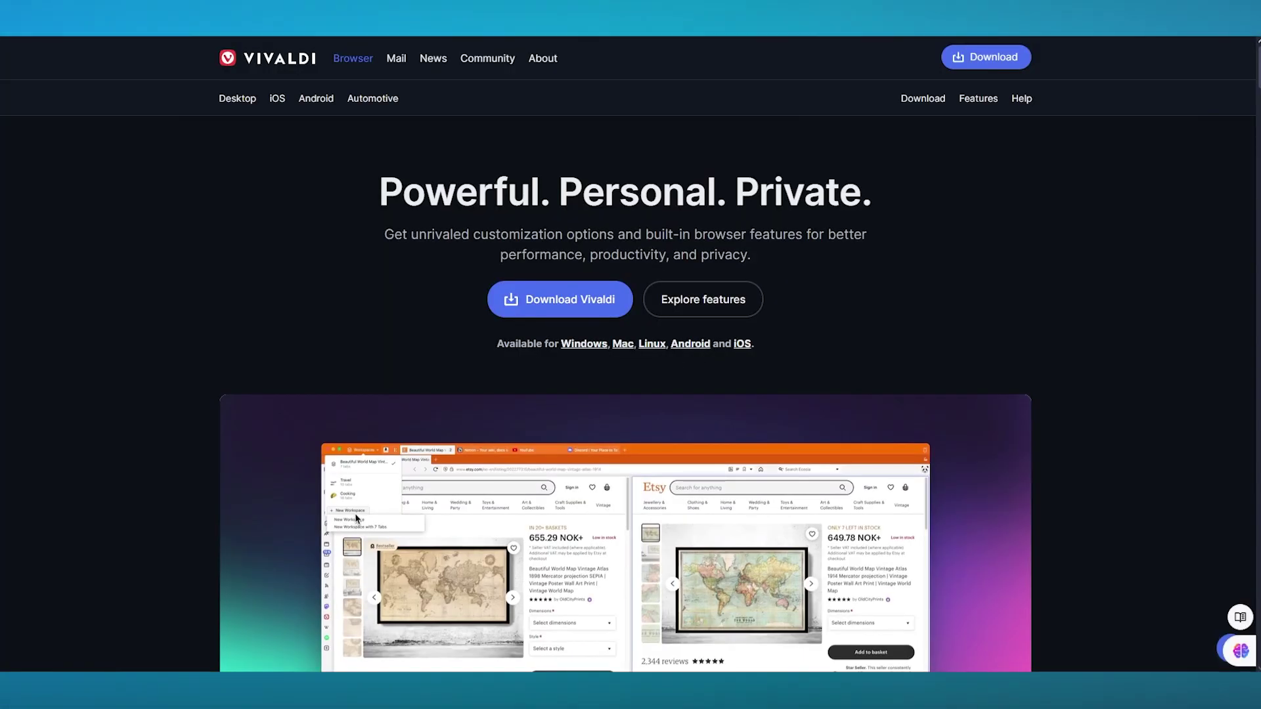
pyautogui.press('super')
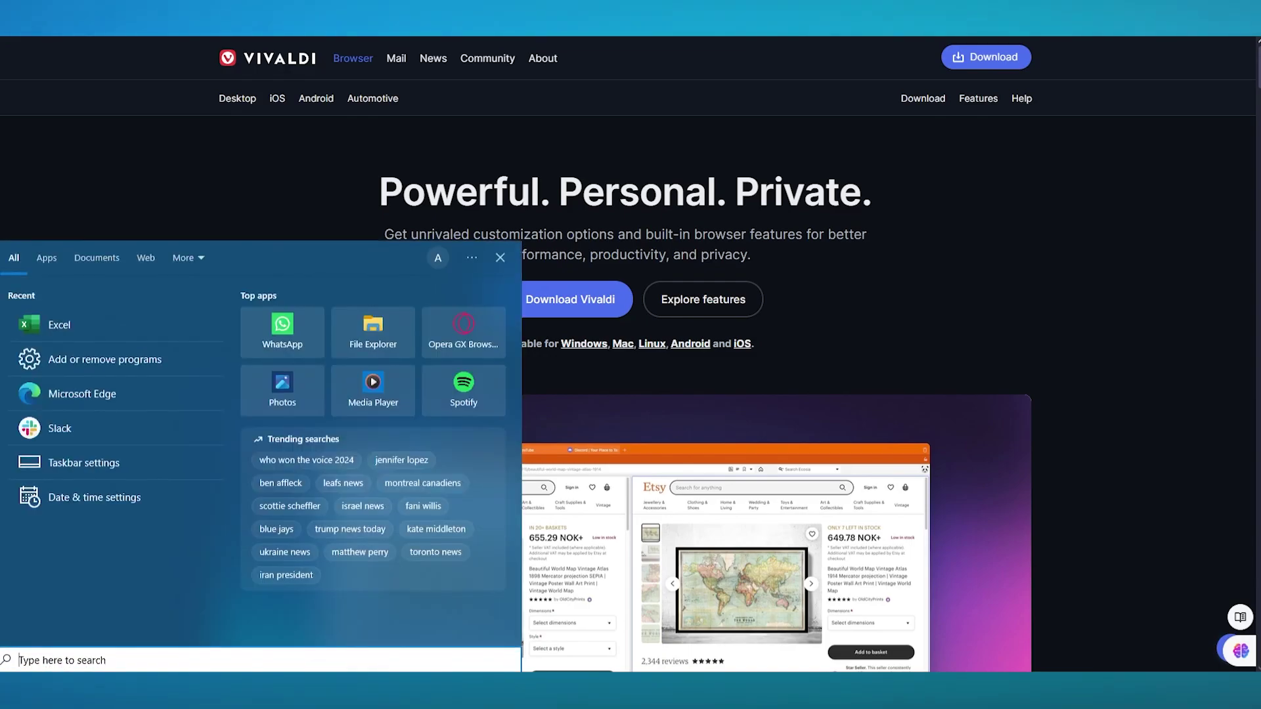
pyautogui.write('viv')
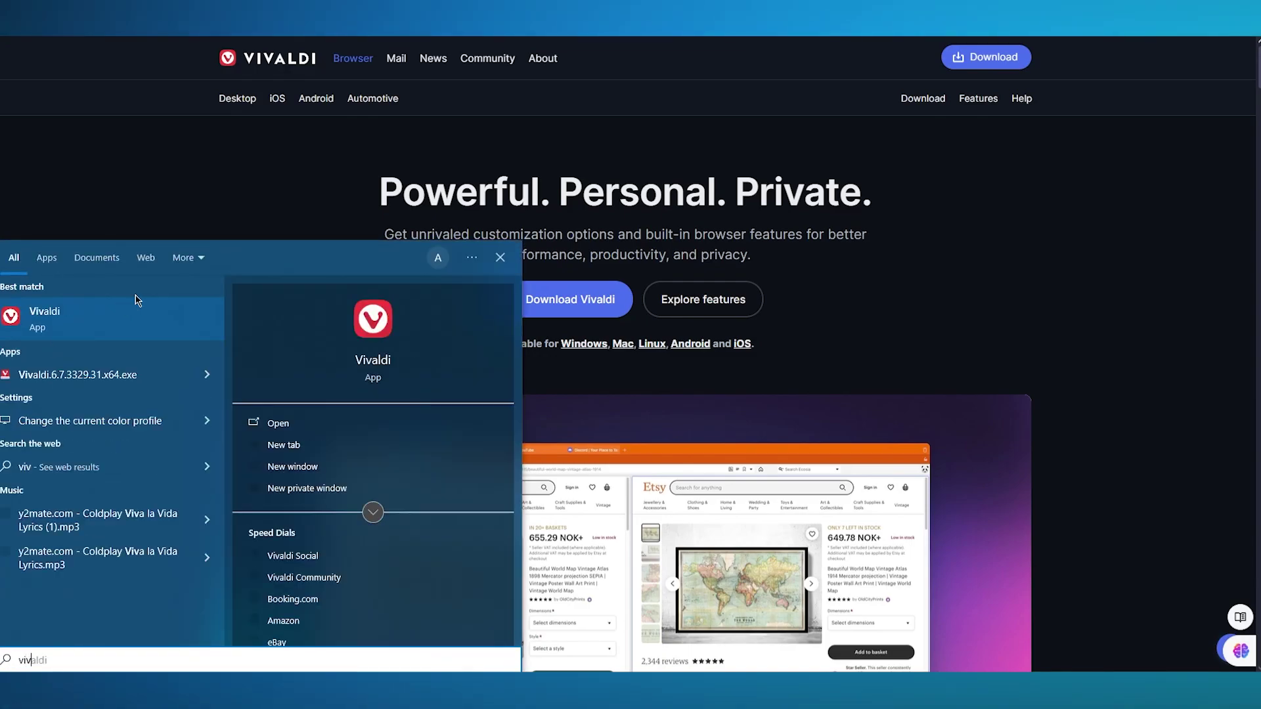
pyautogui.click(130, 314)
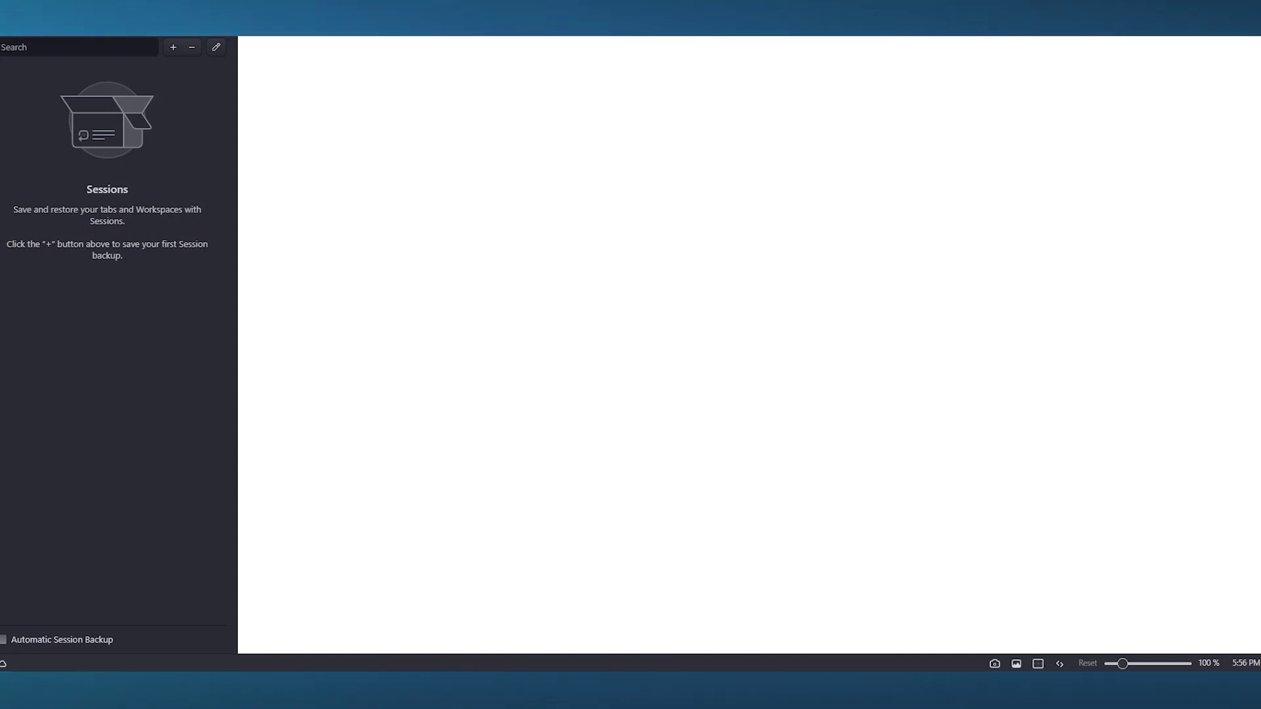
# Save the current tabs as session 'jlkj' with Include All Workspaces ticked.
pyautogui.click(173, 49)
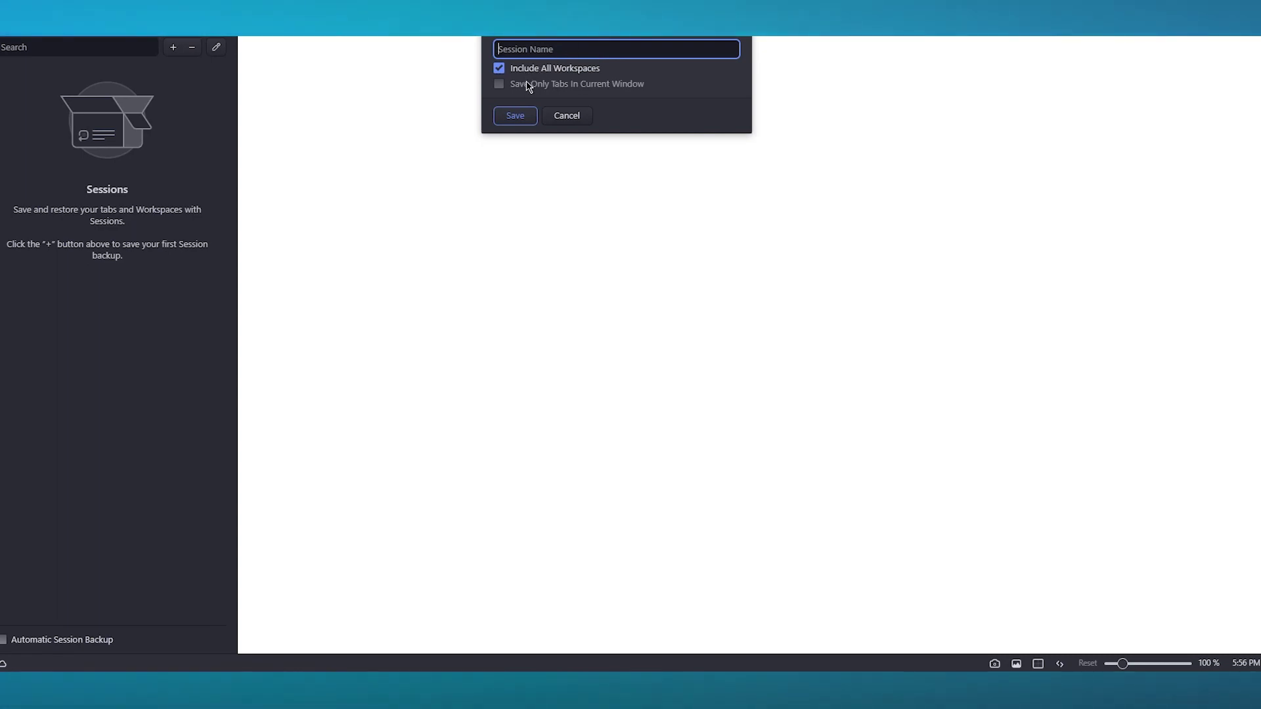
pyautogui.click(562, 117)
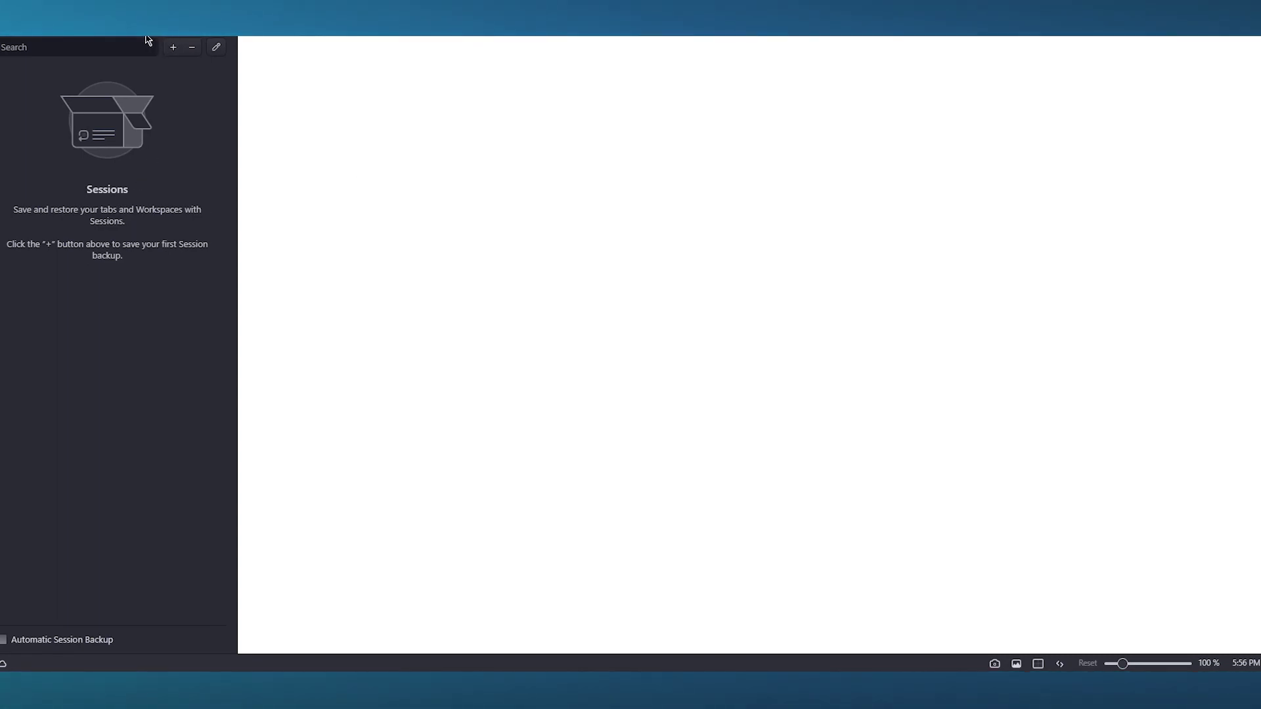
pyautogui.click(173, 47)
pyautogui.click(591, 67)
pyautogui.write('jlkj')
pyautogui.click(507, 113)
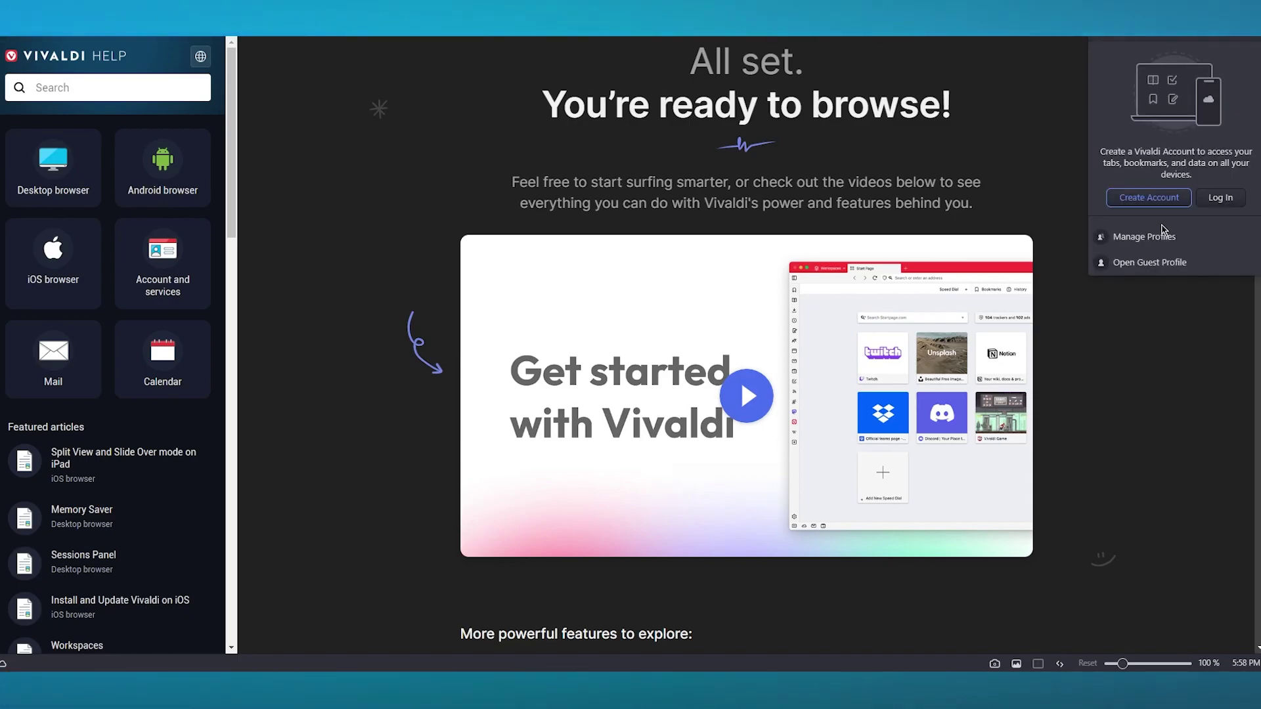
# Dismiss the account and profiles popup, leaving the Help panel beside the welcome page.
pyautogui.click(473, 129)
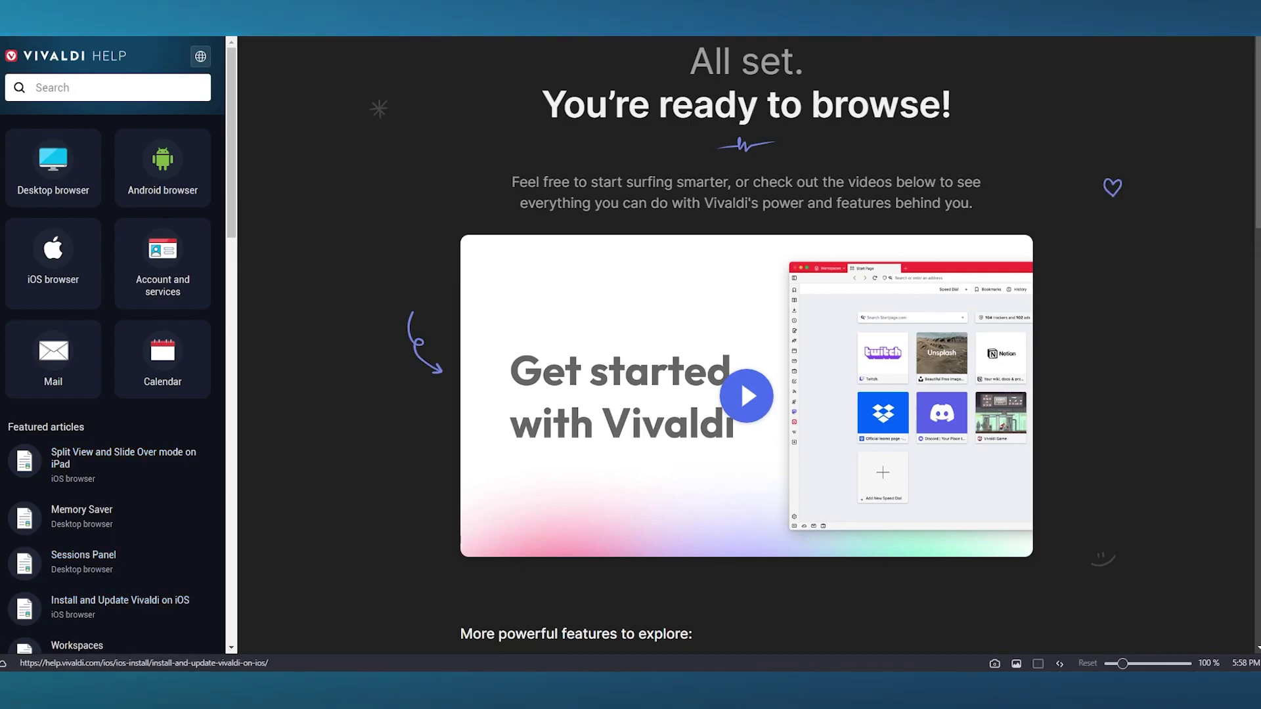
# Switch Website Appearance from Auto to Dark in the Appearance settings.
pyautogui.hotkey('ctrl', 'F12')
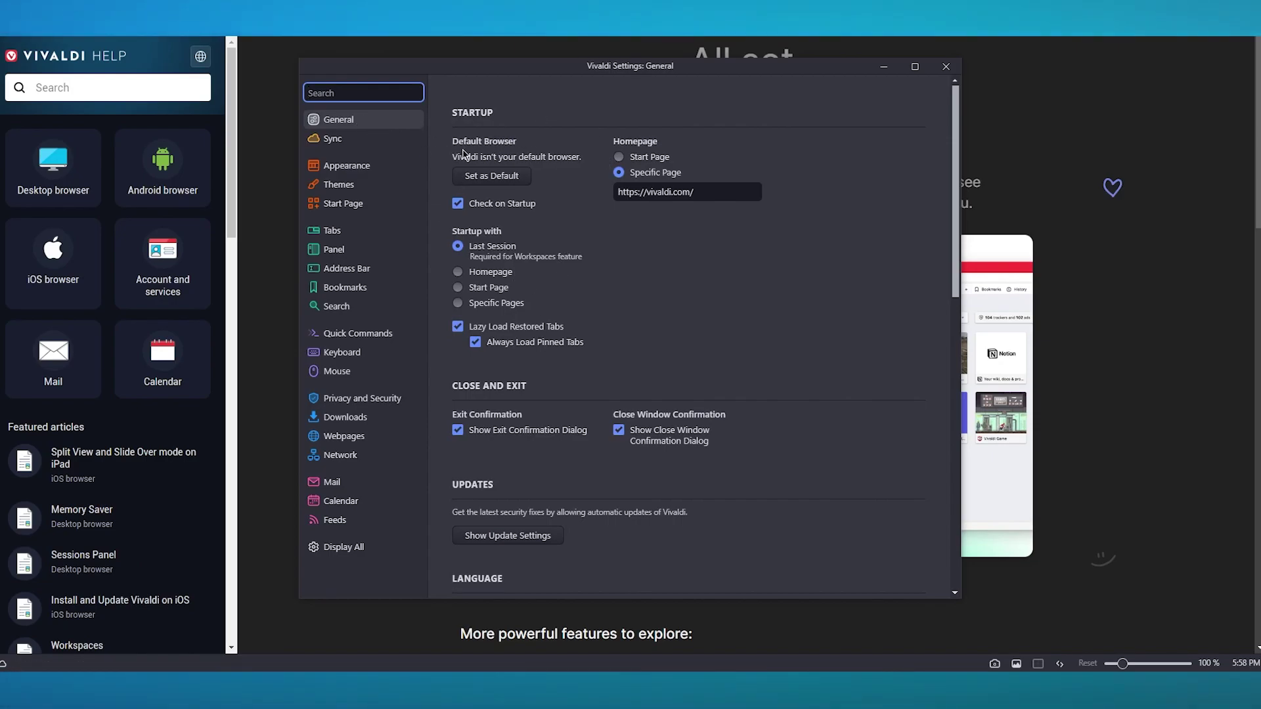
pyautogui.scroll(-10, 501, 433)
pyautogui.scroll(10, 501, 433)
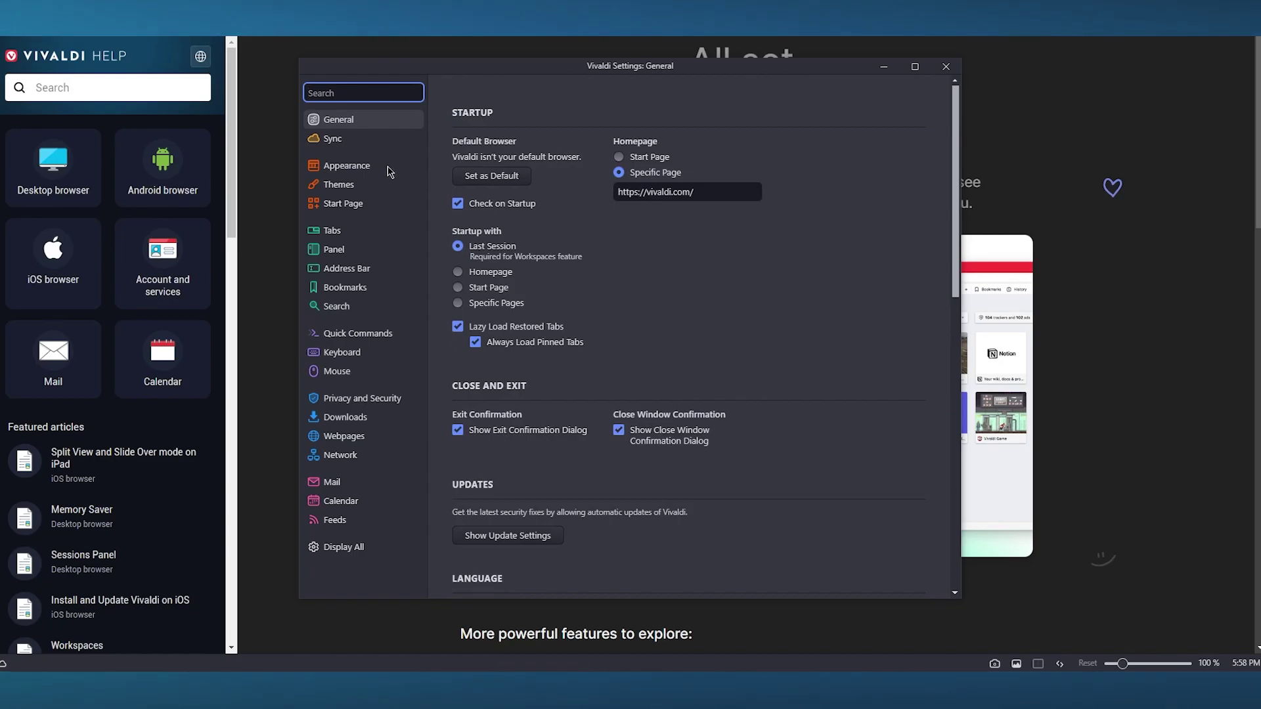
pyautogui.click(358, 140)
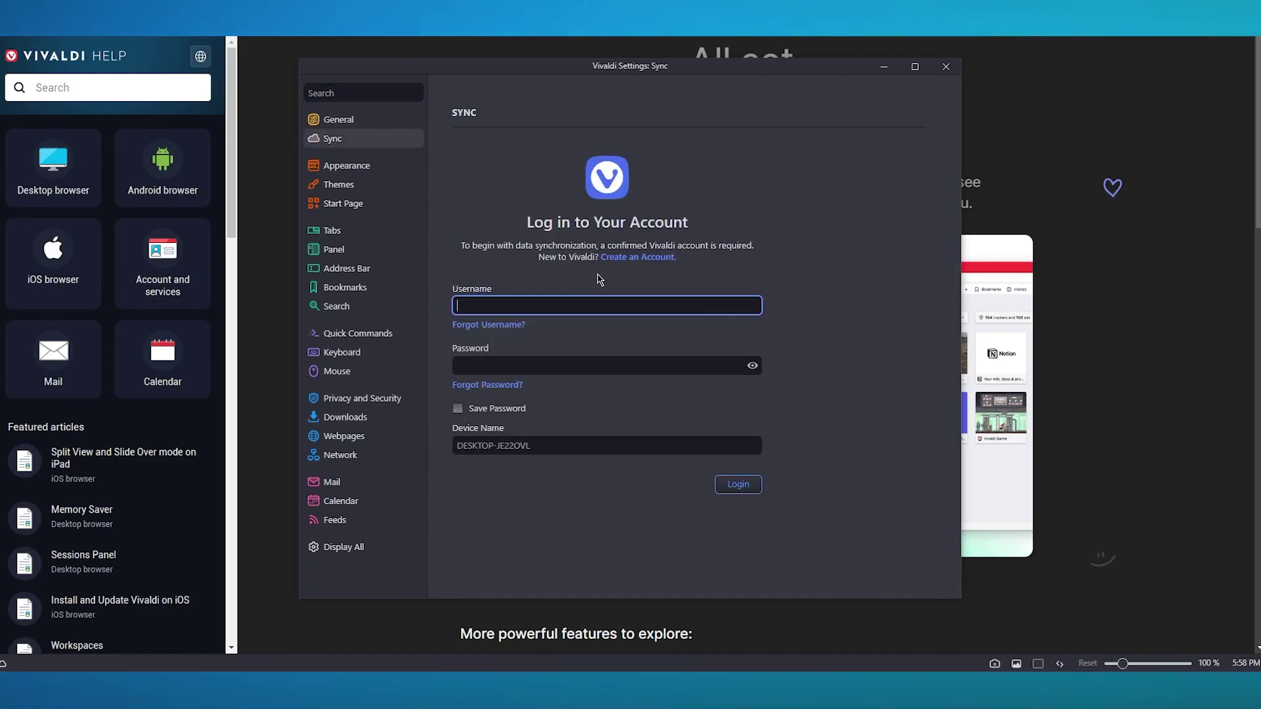
pyautogui.click(388, 168)
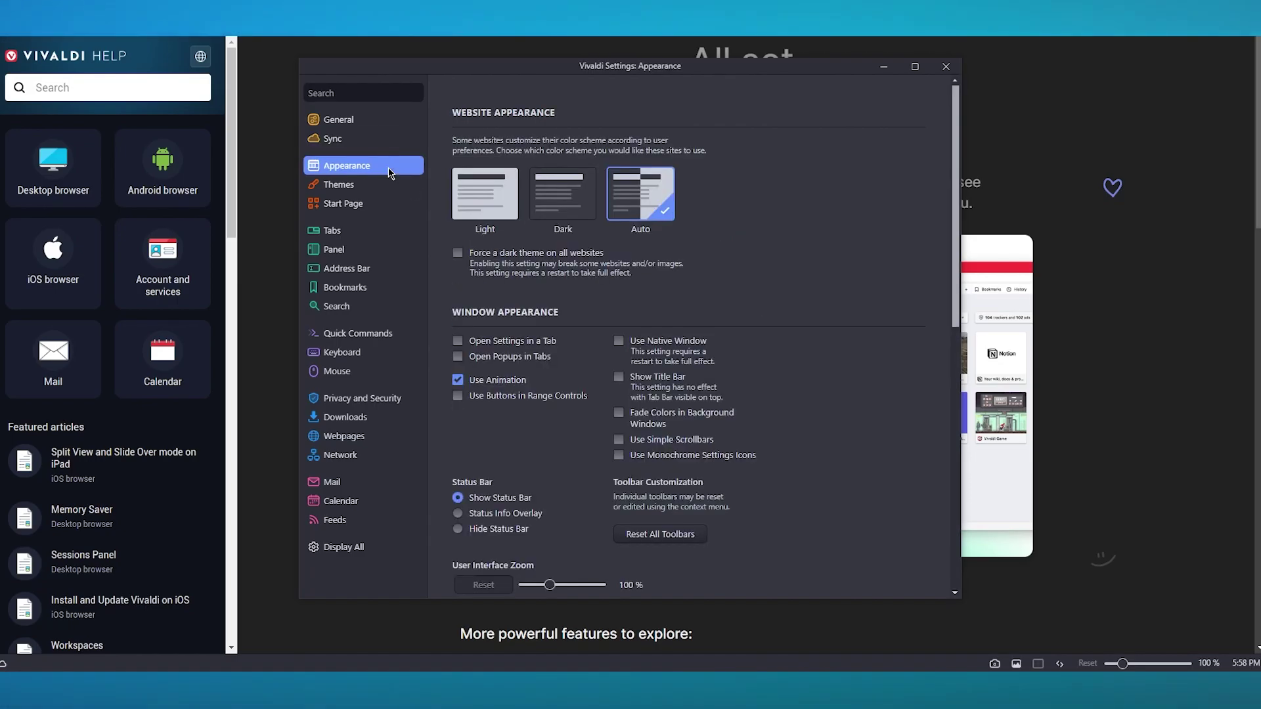
pyautogui.click(562, 199)
pyautogui.scroll(-5, 566, 296)
pyautogui.scroll(5, 566, 296)
pyautogui.scroll(-7, 566, 296)
pyautogui.scroll(7, 566, 296)
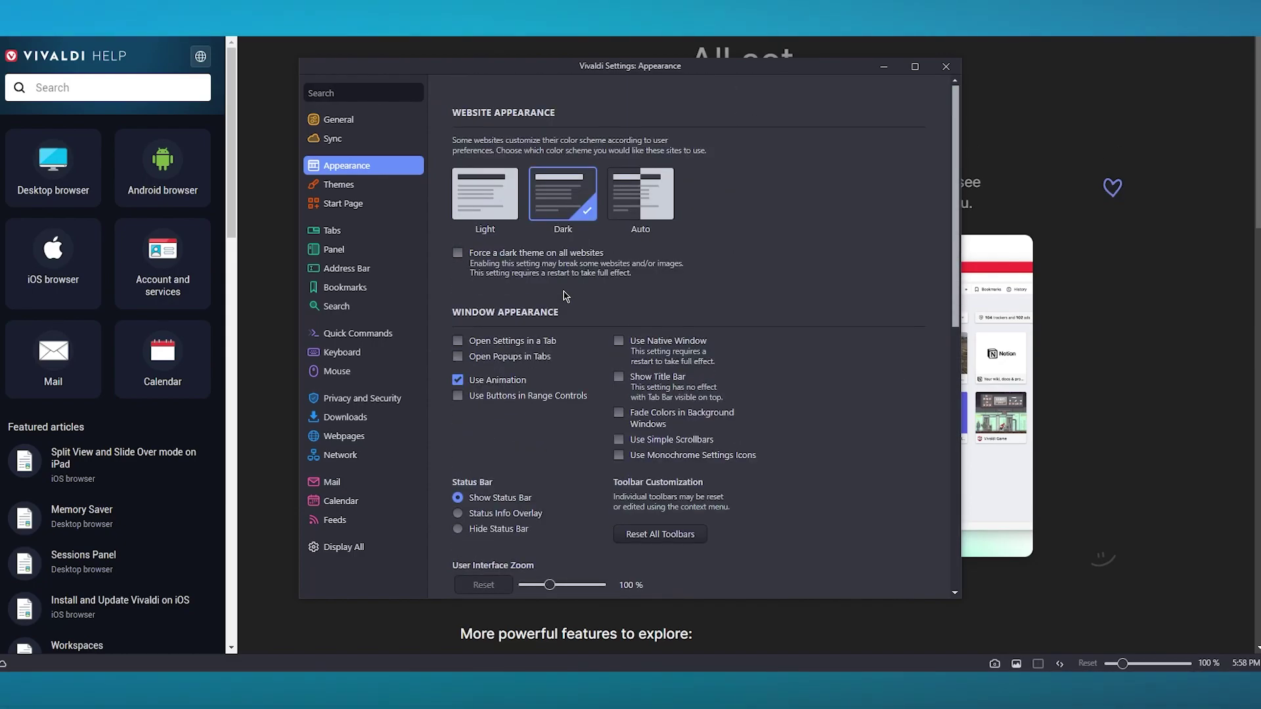
# Preview the Blueprint, Purple Rain and Private themes, then apply Hot Pink.
pyautogui.click(332, 187)
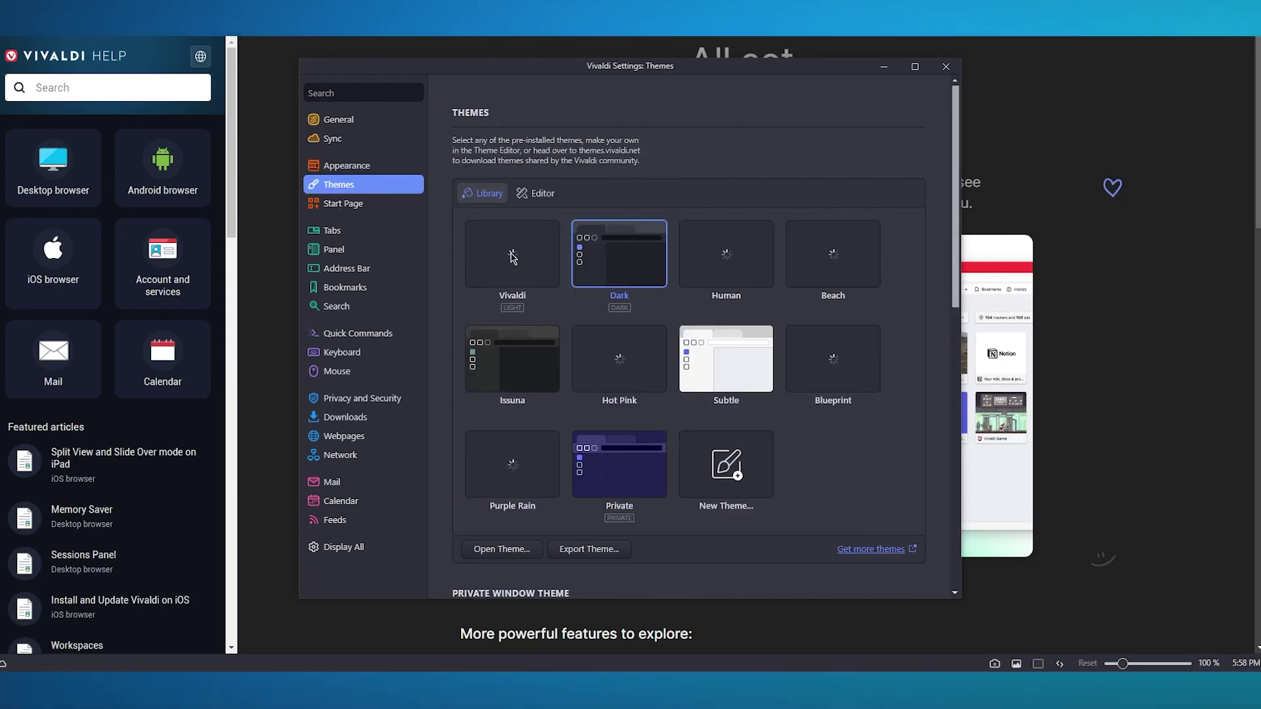
pyautogui.click(660, 361)
pyautogui.click(838, 375)
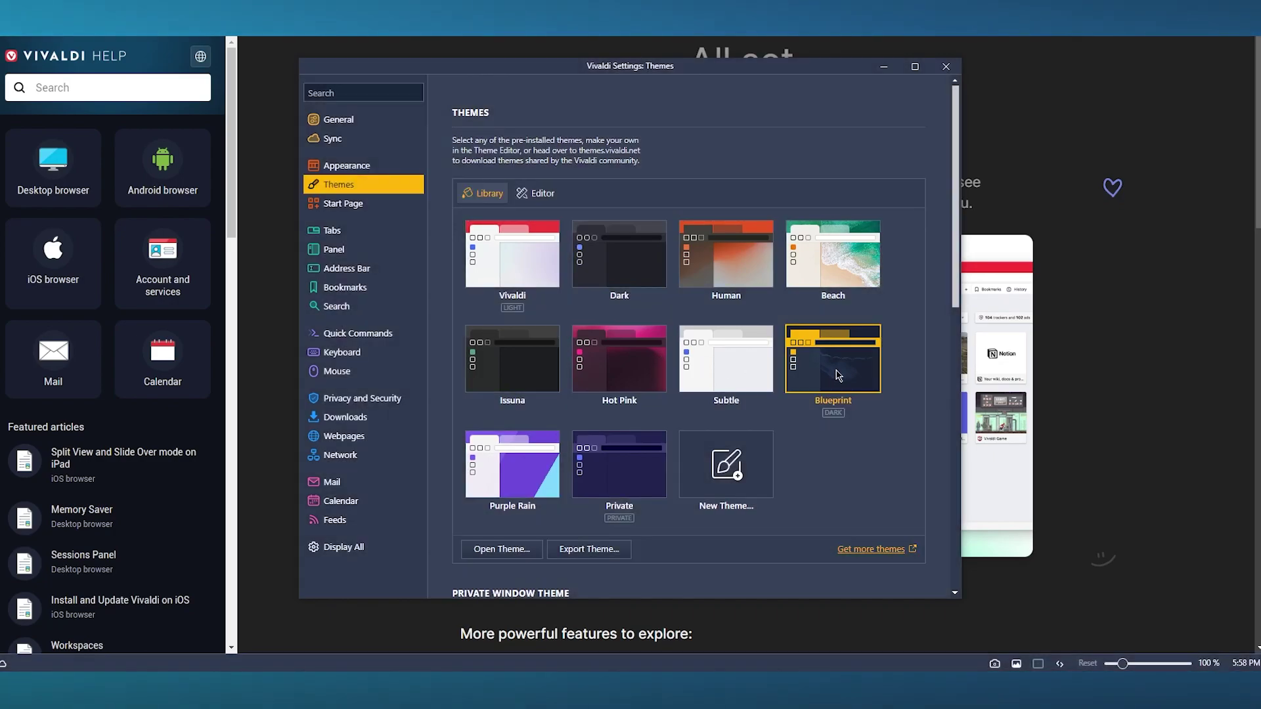
pyautogui.click(510, 463)
pyautogui.click(615, 470)
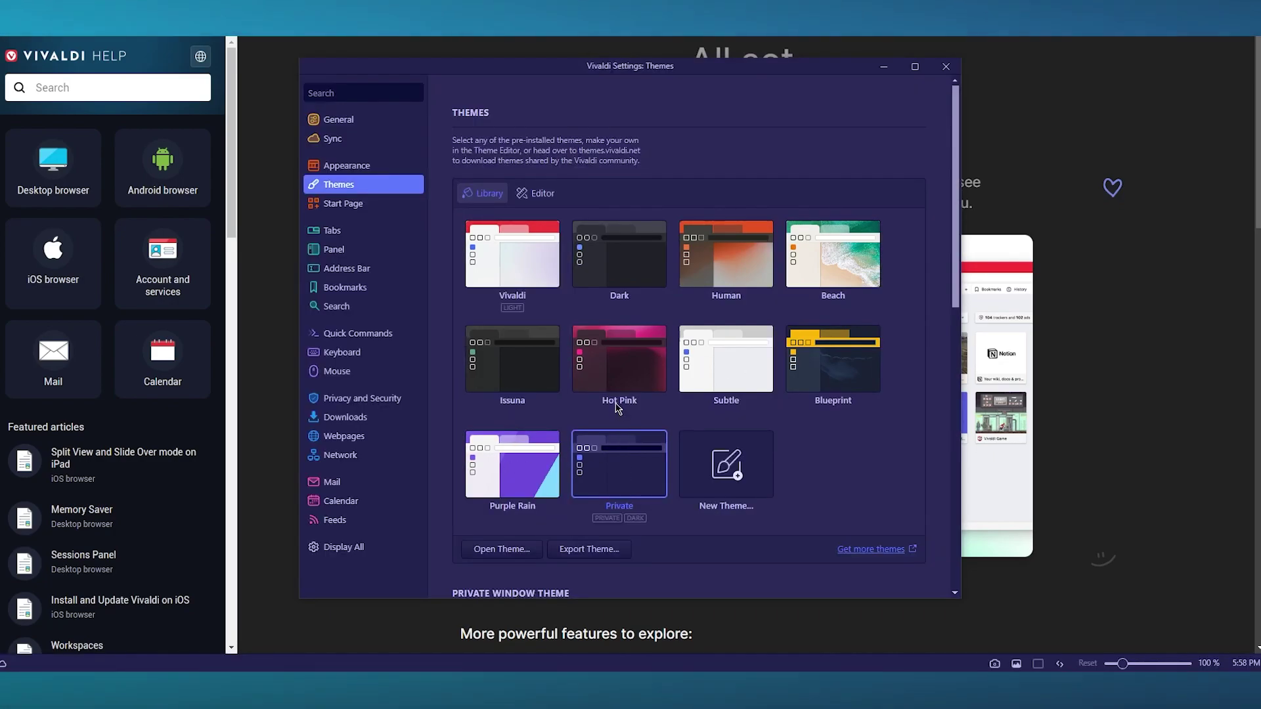
pyautogui.click(628, 360)
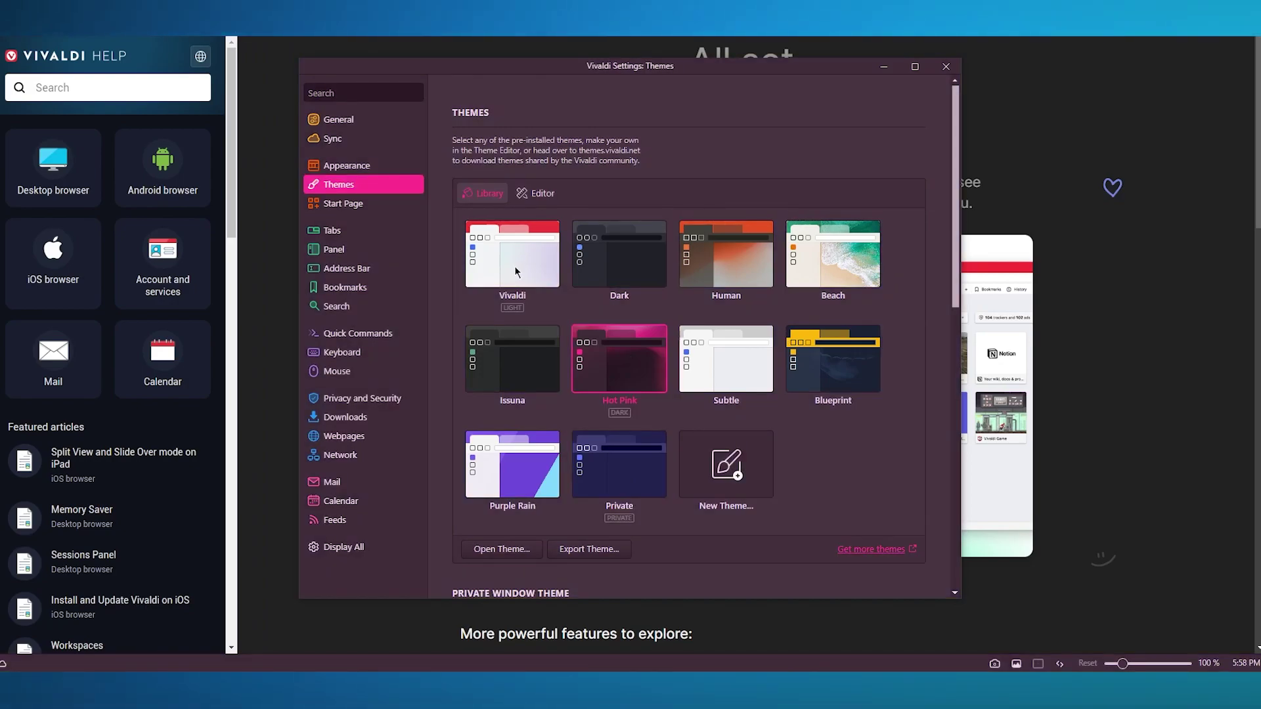
# Open the Hot Pink theme in the Theme Editor.
pyautogui.click(356, 207)
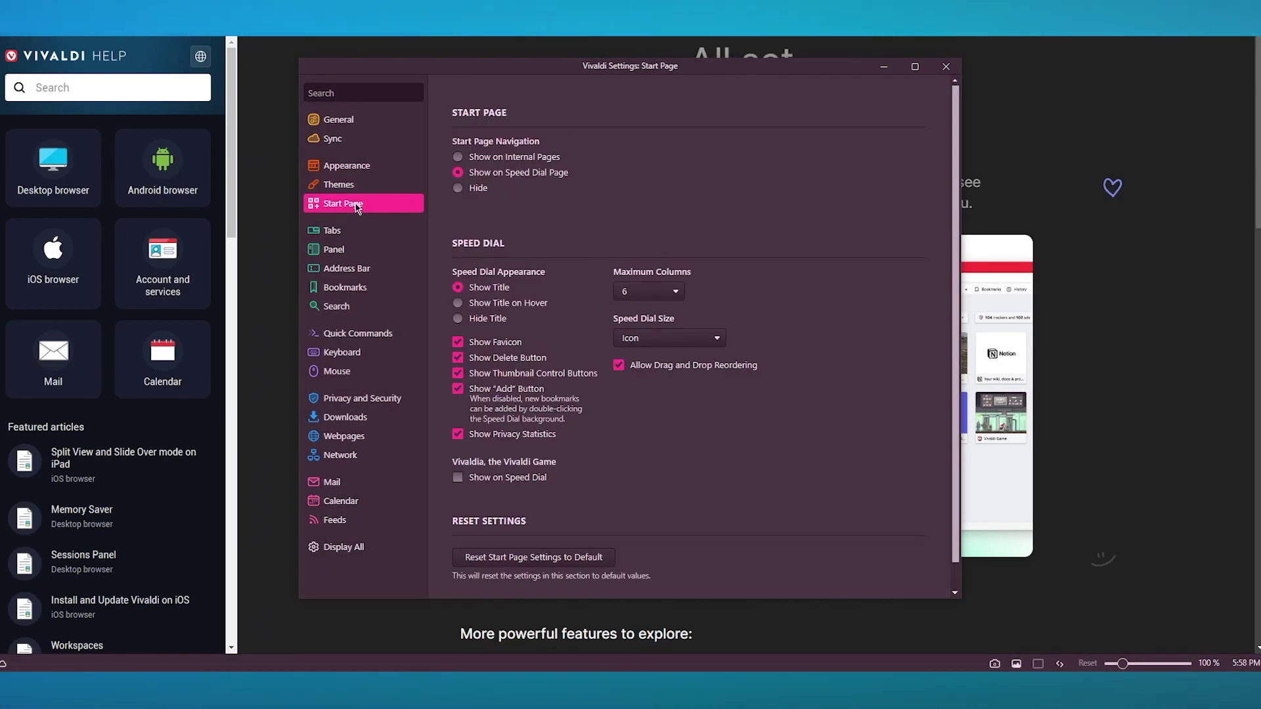
pyautogui.click(364, 187)
pyautogui.click(520, 195)
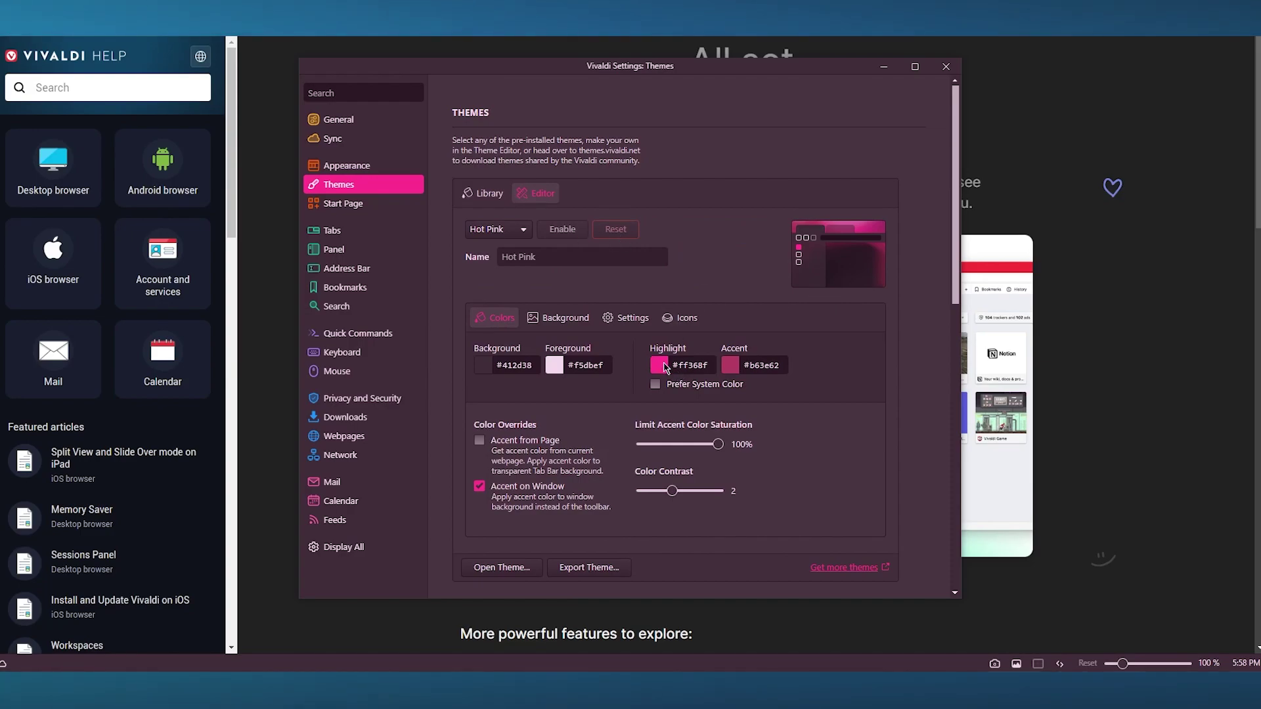
# Browse the Tabs, Quick Commands, Keyboard, Mouse, Privacy and Security, Downloads, Webpages and Network settings.
pyautogui.scroll(-10, 665, 367)
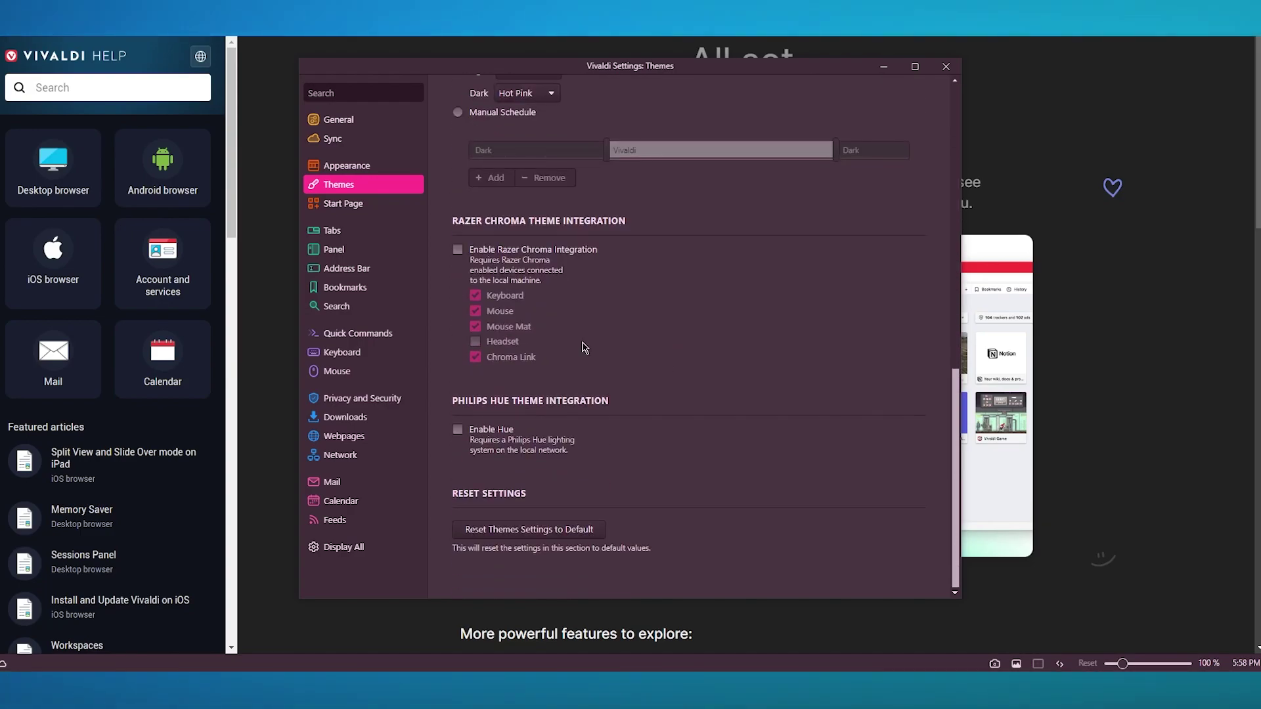
pyautogui.click(334, 230)
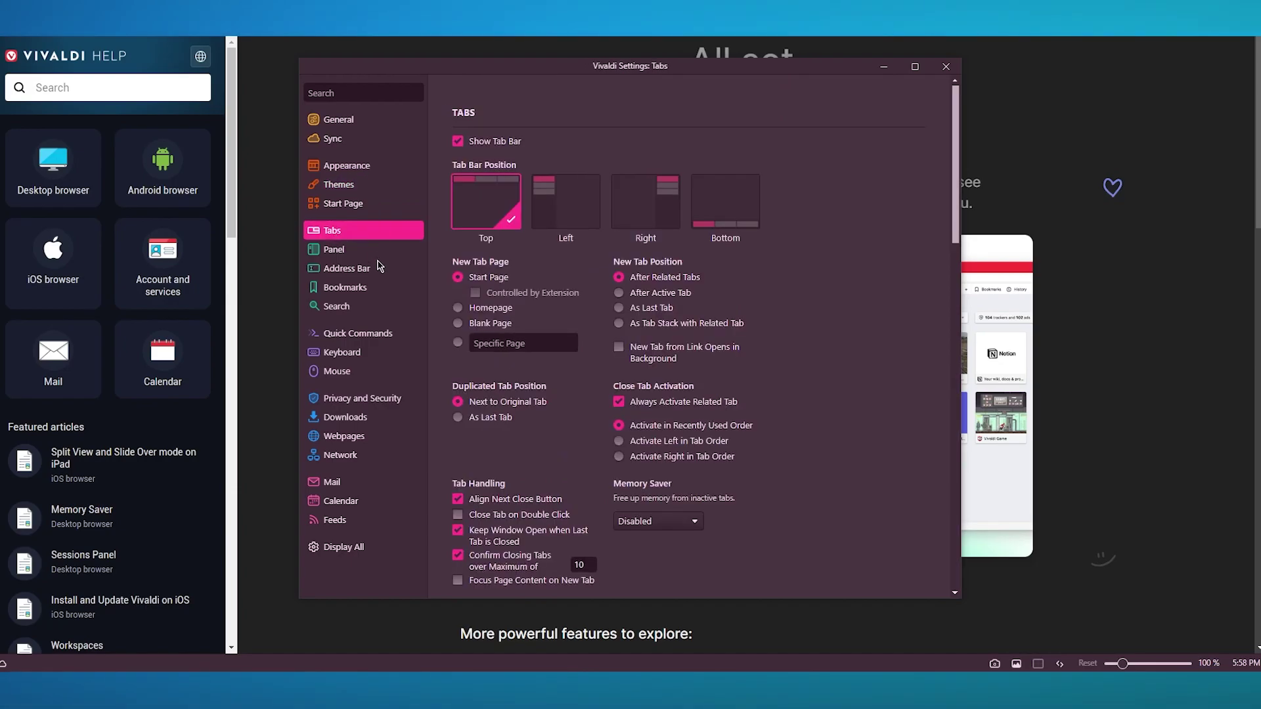
pyautogui.click(355, 333)
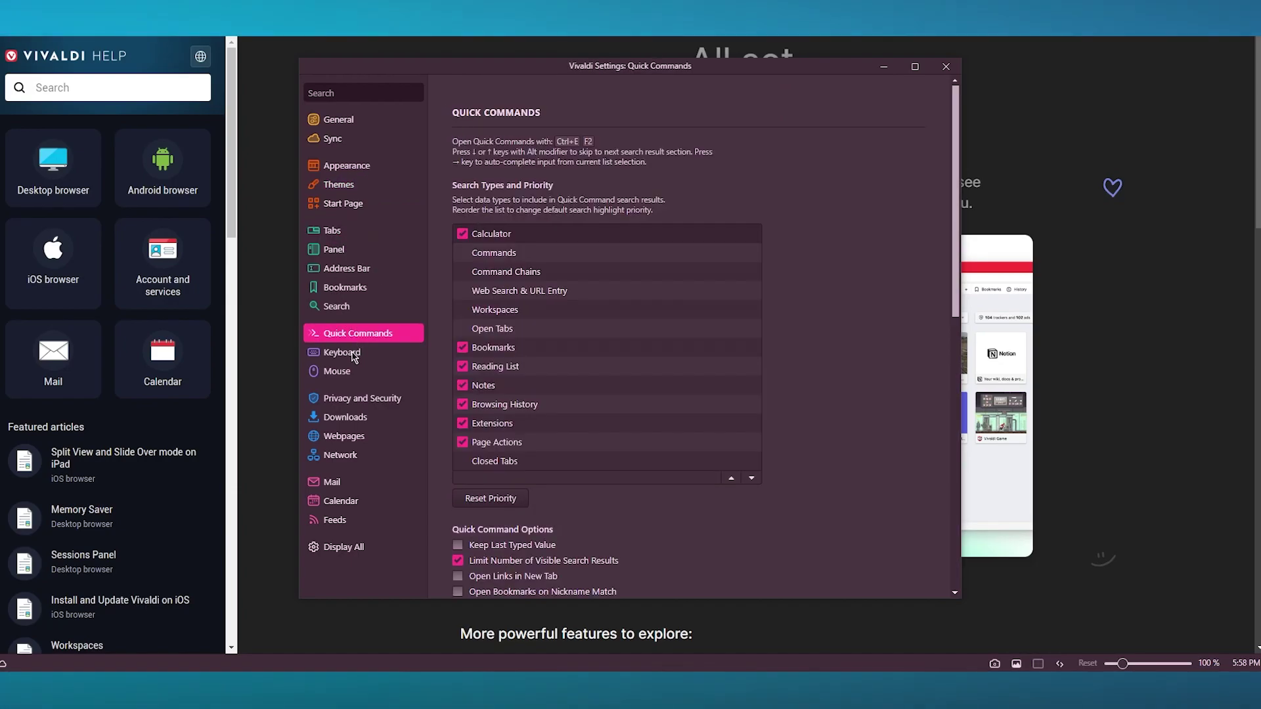
pyautogui.click(352, 353)
pyautogui.click(352, 371)
pyautogui.click(355, 399)
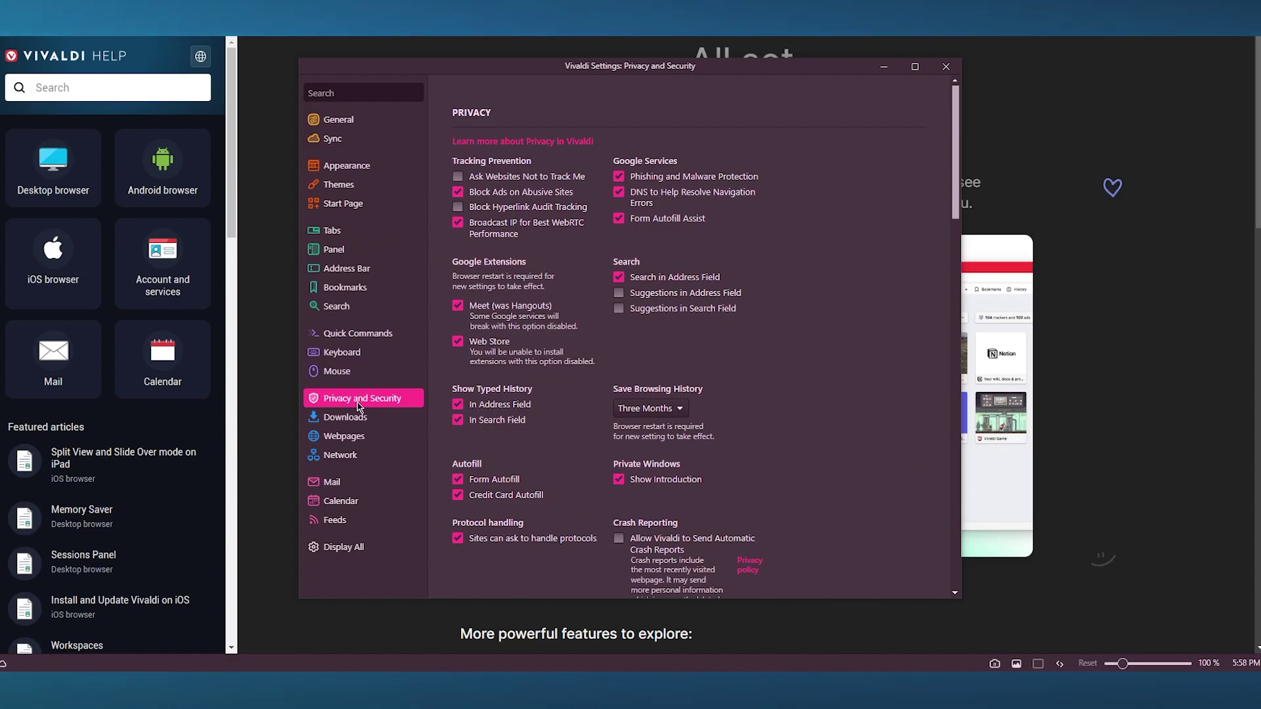
pyautogui.click(358, 418)
pyautogui.click(368, 442)
pyautogui.click(343, 458)
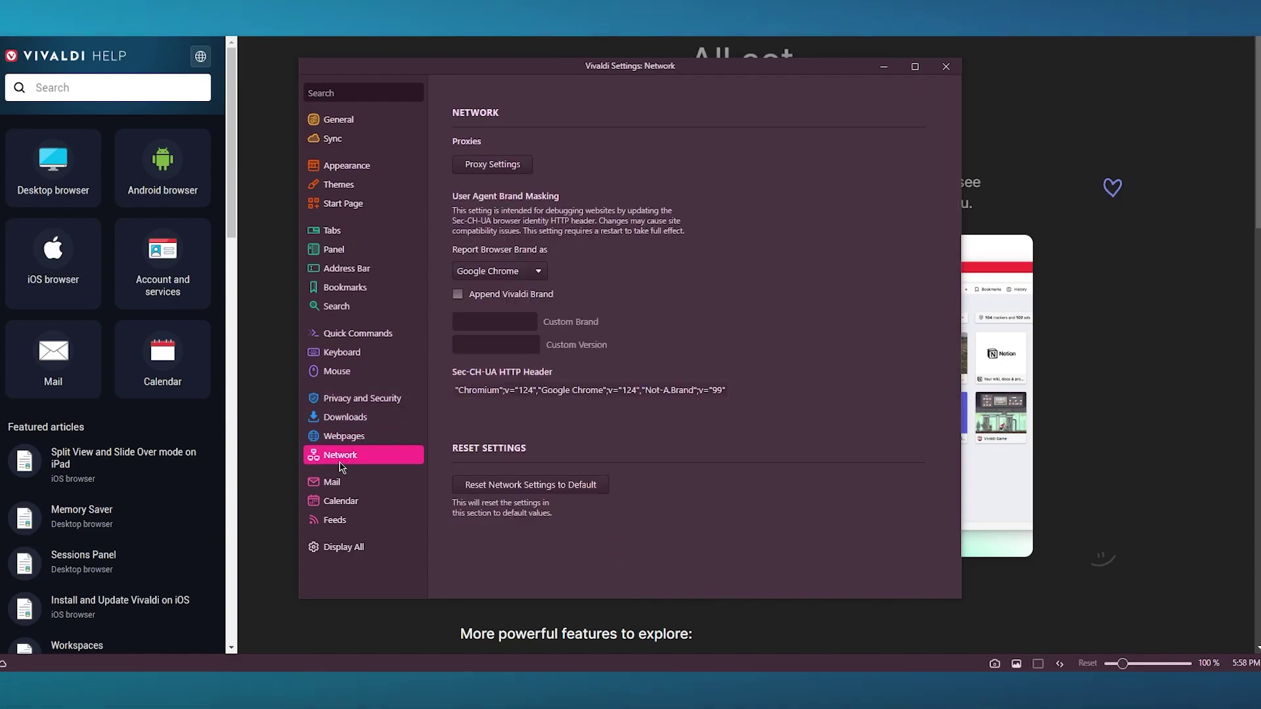
# Close the Settings window.
pyautogui.click(944, 66)
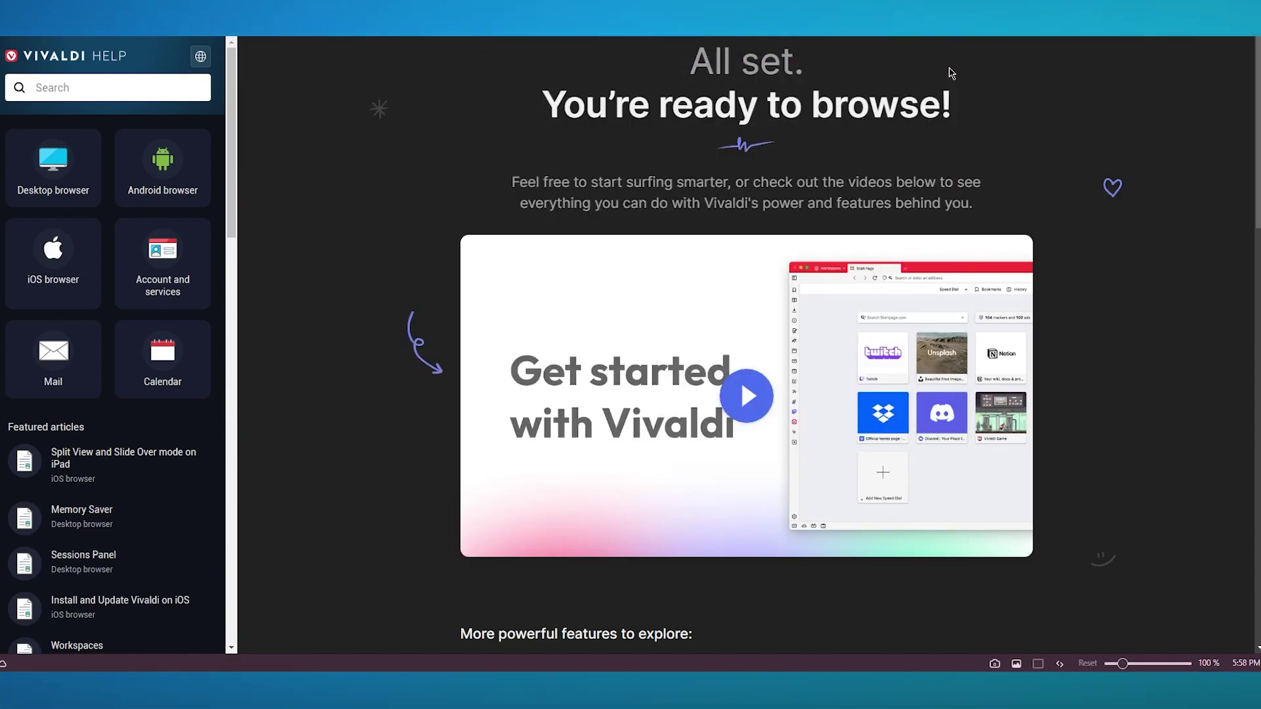